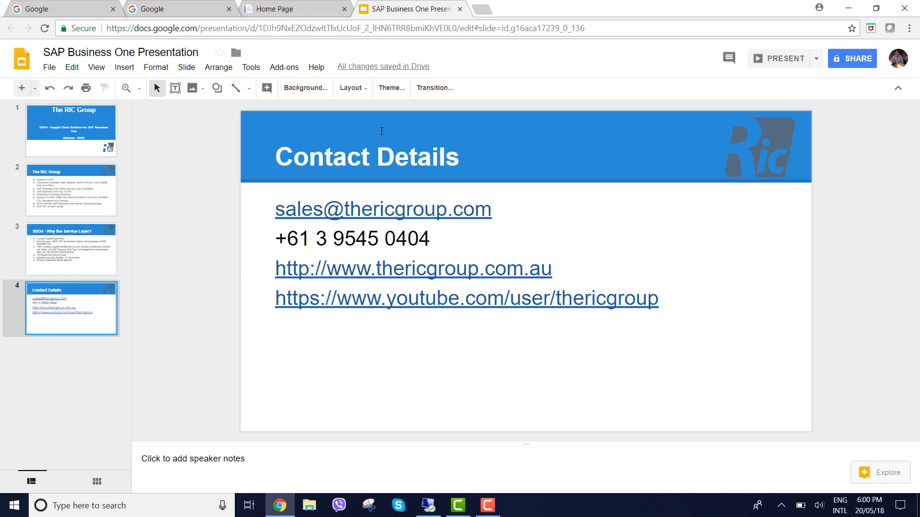
Bring up TBO4's Goods Receipt > Receiving list, check the document types, then return to SAP.
{"action": "left_click", "coordinate": [323, 3]}
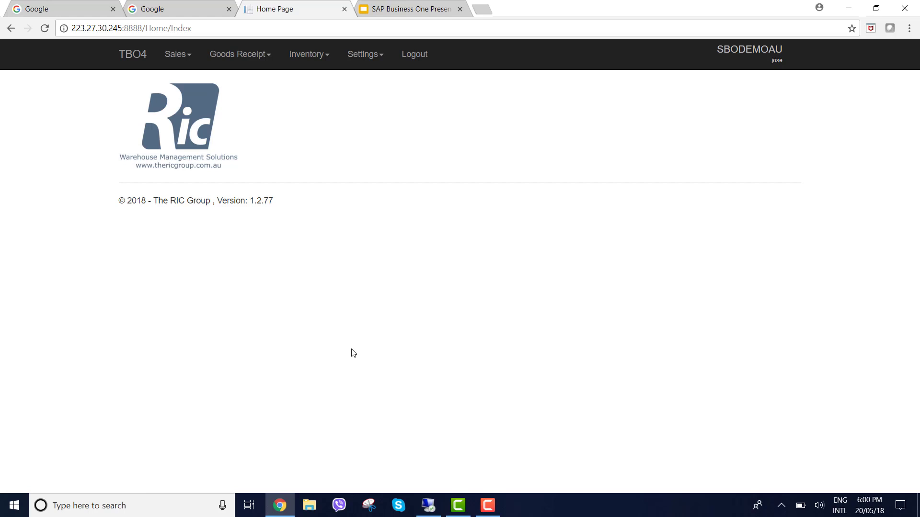
{"action": "left_click", "coordinate": [271, 66]}
{"action": "left_click", "coordinate": [255, 82]}
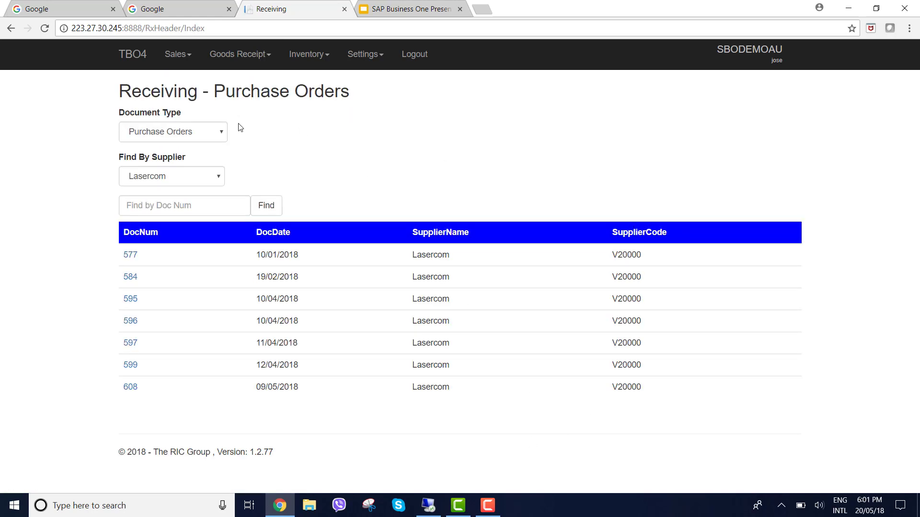
{"action": "left_click", "coordinate": [209, 132]}
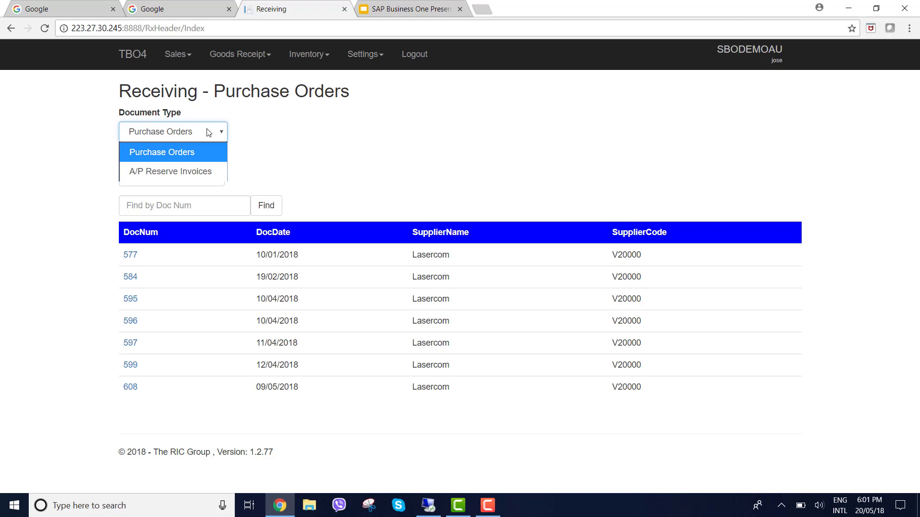
{"action": "left_click", "coordinate": [335, 150]}
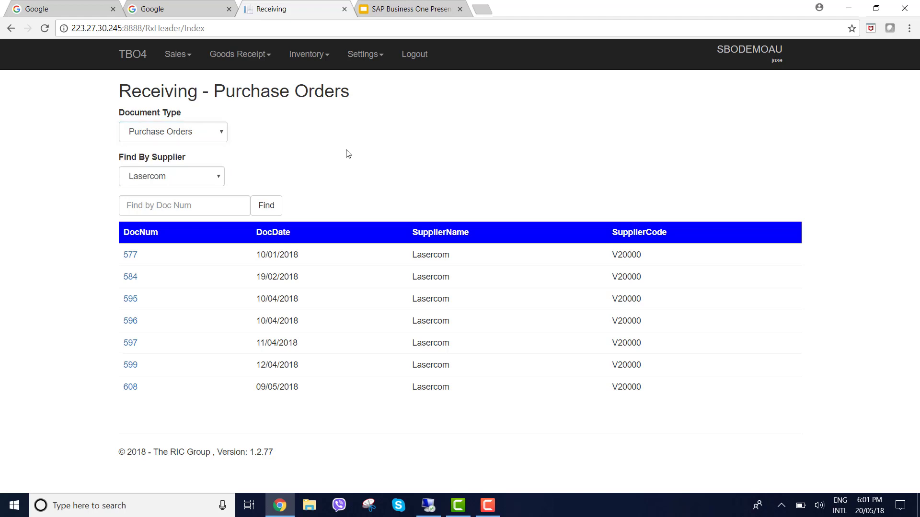
{"action": "left_click", "coordinate": [426, 507]}
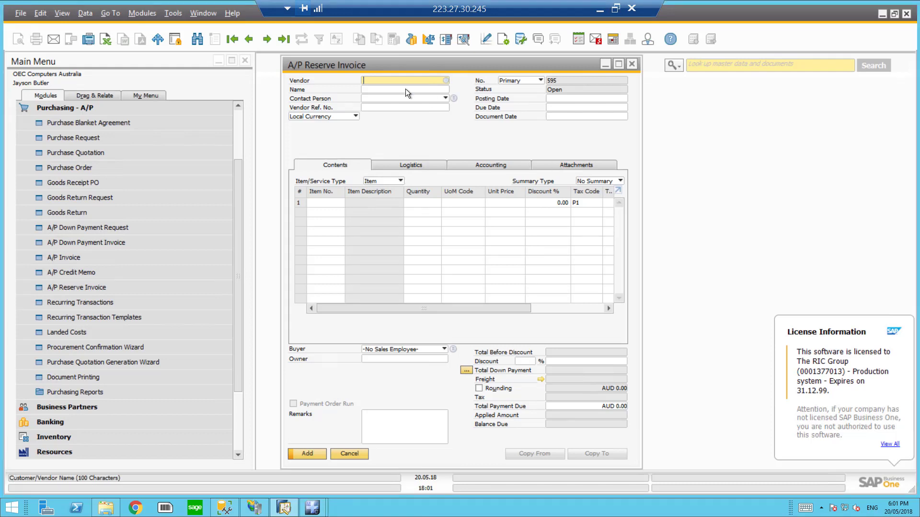
Set the reserve invoice vendor to Far East Imports (V1010) with posting date the 21st.
{"action": "key", "text": "Tab"}
{"action": "left_click", "coordinate": [378, 207]}
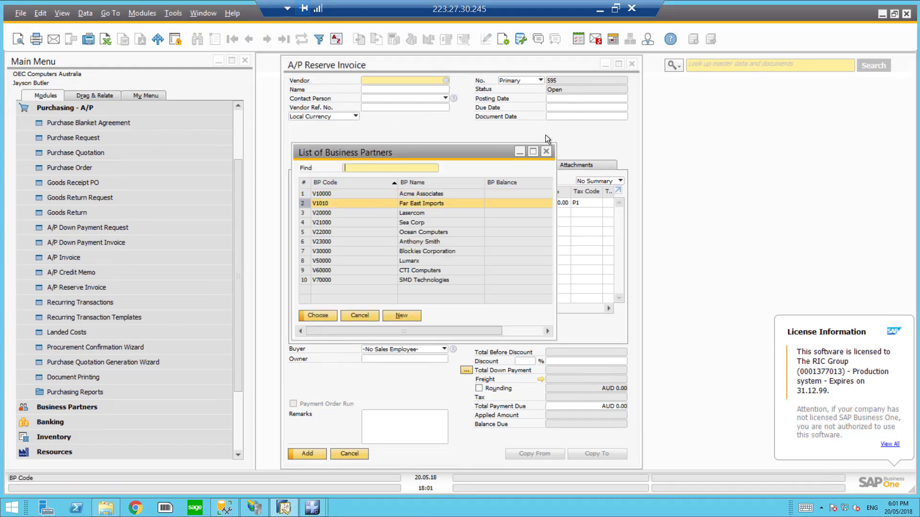
{"action": "key", "text": "Return"}
{"action": "left_click", "coordinate": [567, 101]}
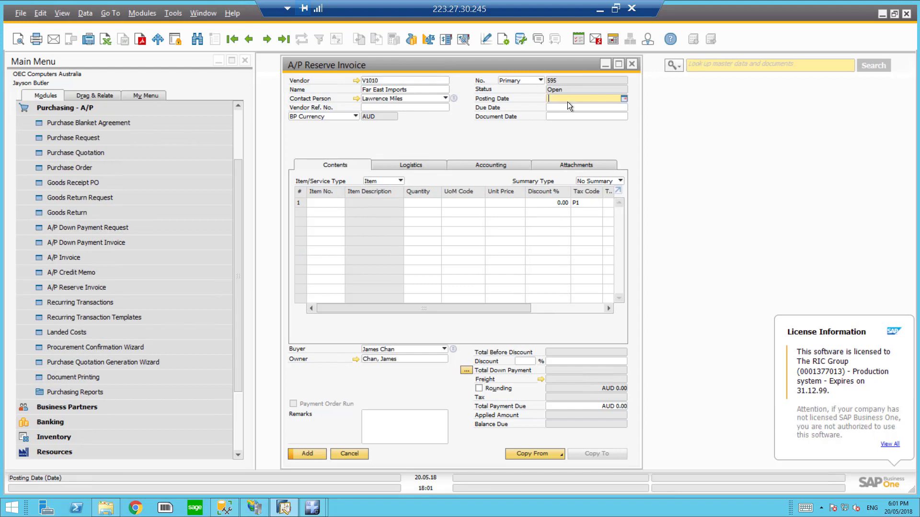
{"action": "left_click", "coordinate": [625, 99]}
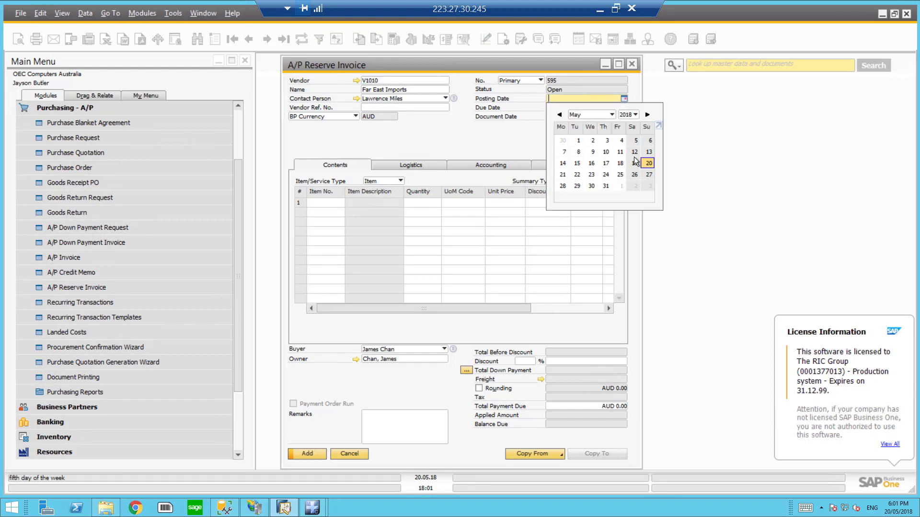
{"action": "left_click", "coordinate": [563, 176]}
Add items A00002 and A00003 to the invoice from the List of Items.
{"action": "left_click", "coordinate": [329, 205]}
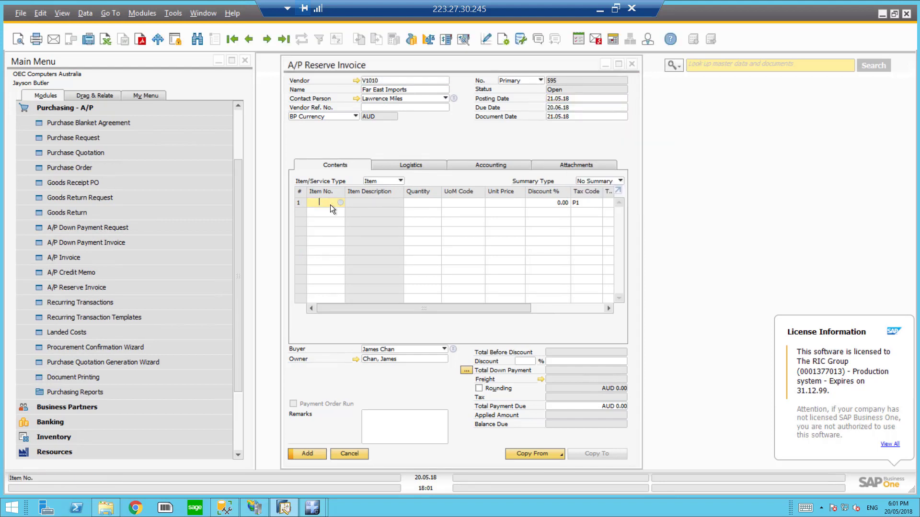
{"action": "key", "text": "Tab"}
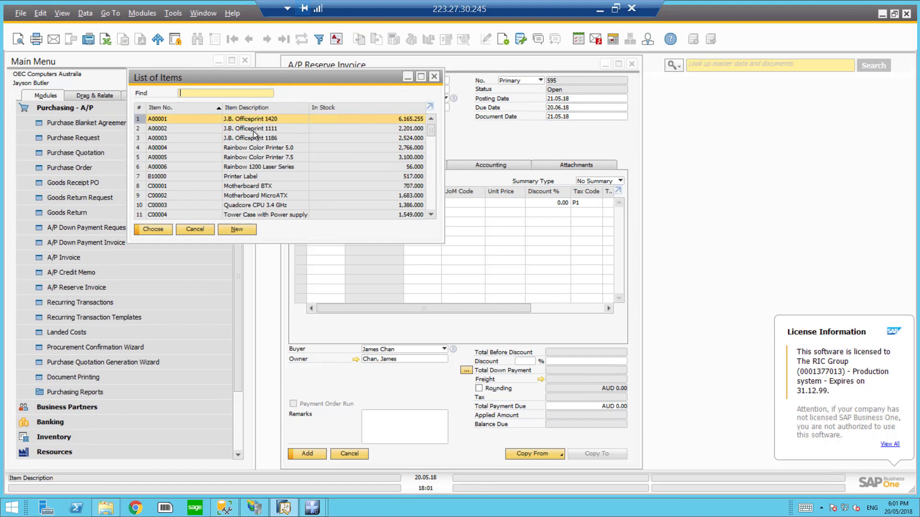
{"action": "left_click", "coordinate": [253, 129]}
{"action": "key", "text": "shift+Down"}
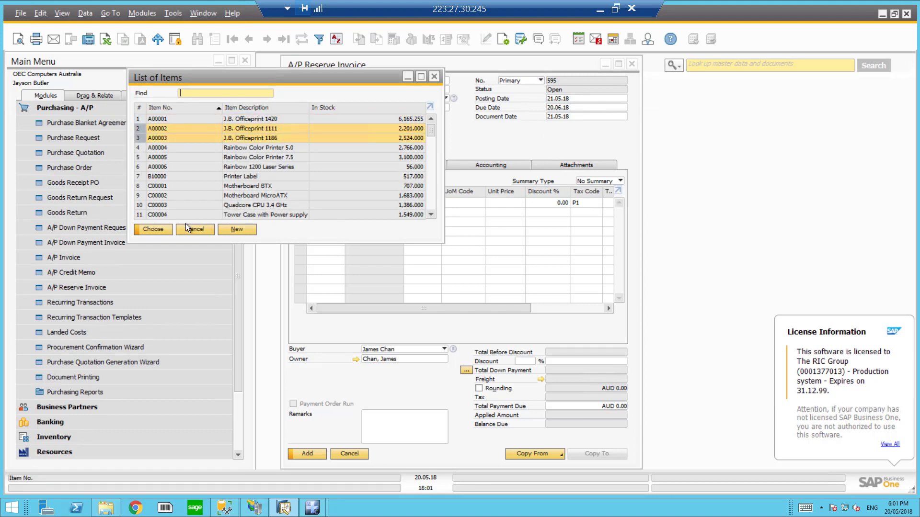
{"action": "left_click", "coordinate": [150, 229]}
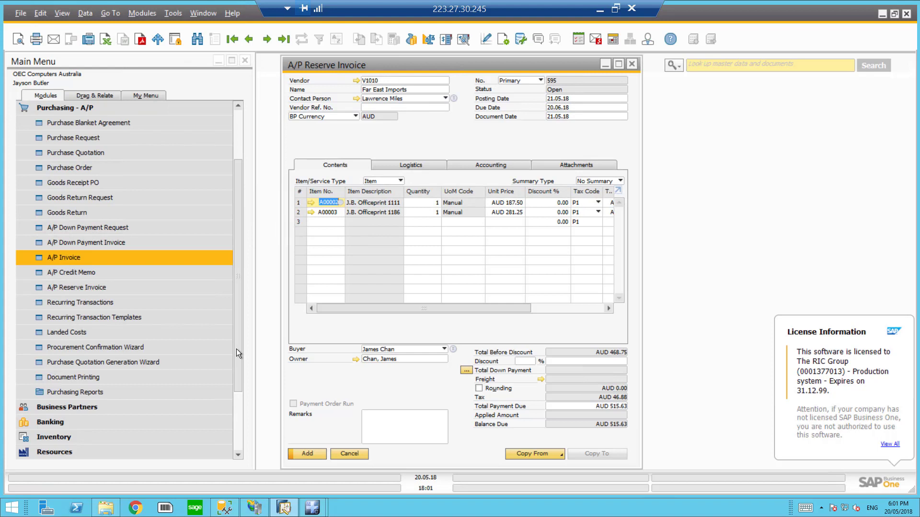
Add reserve invoice 595, accepting the later posting date, and reopen it as the last record.
{"action": "left_click", "coordinate": [306, 453]}
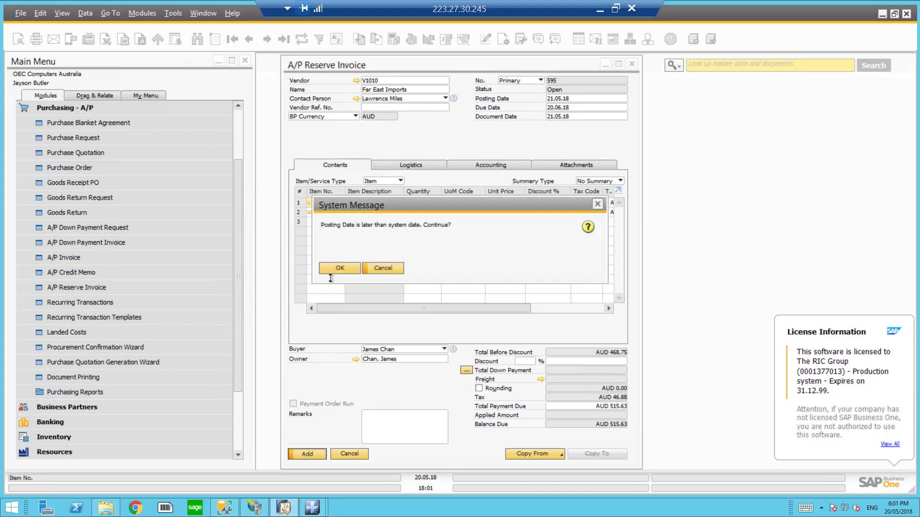
{"action": "left_click", "coordinate": [334, 271]}
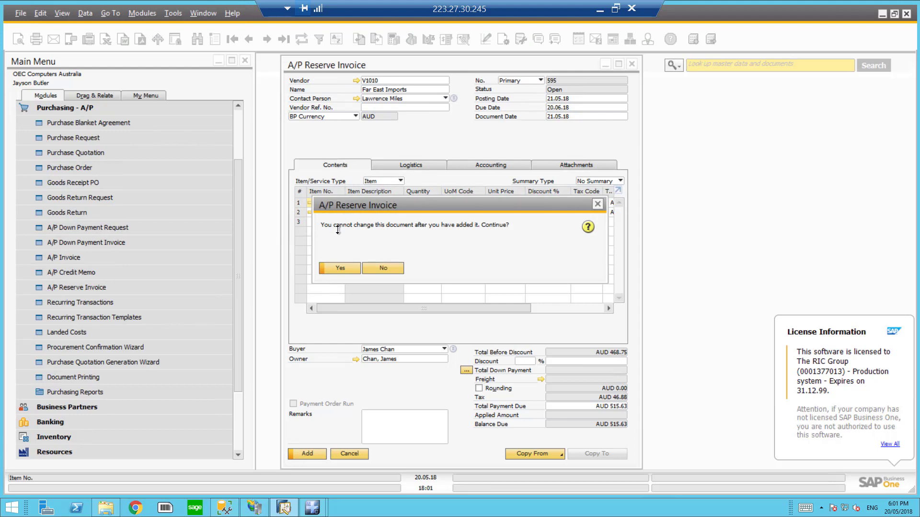
{"action": "left_click", "coordinate": [335, 268]}
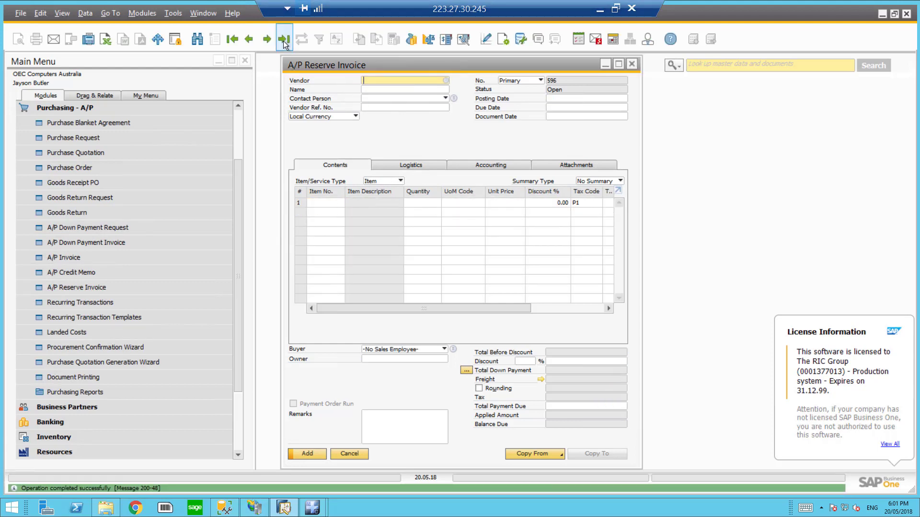
{"action": "left_click", "coordinate": [283, 41]}
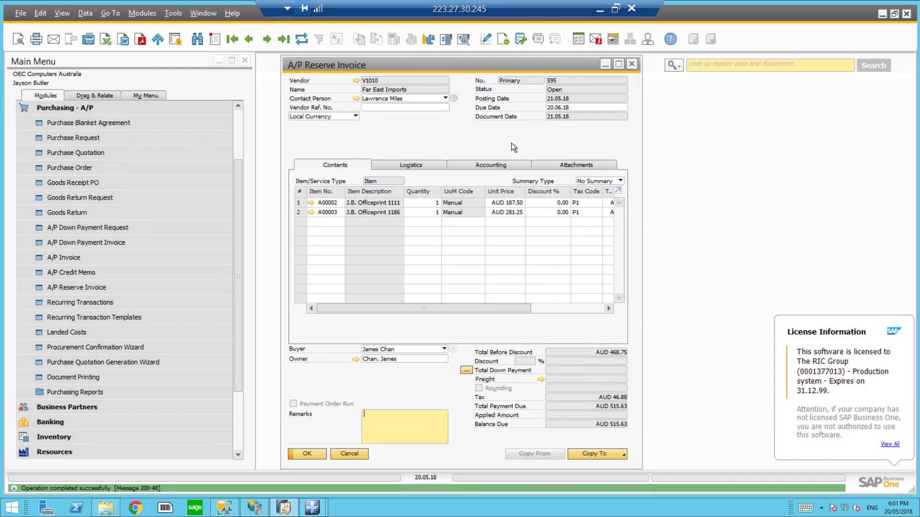
In TBO4, list A/P Reserve Invoices for supplier Far East Imports and open document 595.
{"action": "left_click", "coordinate": [600, 9]}
{"action": "left_click", "coordinate": [184, 131]}
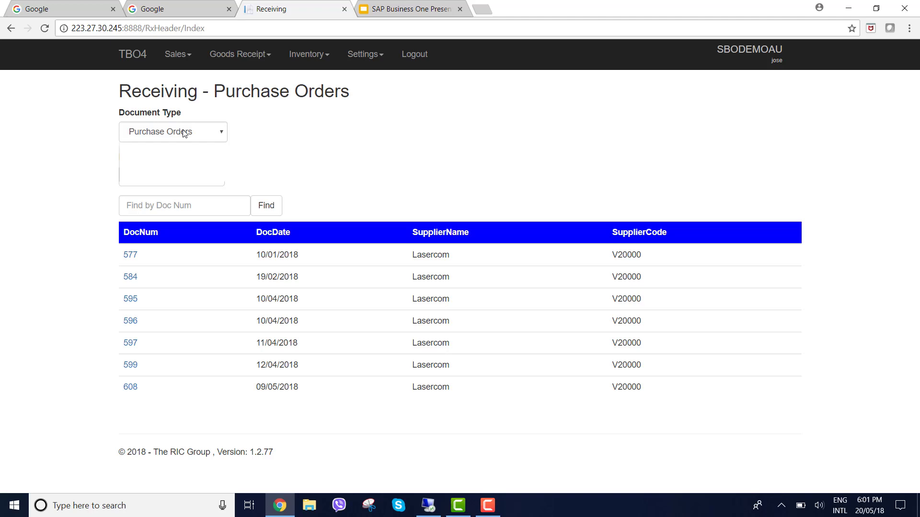
{"action": "left_click", "coordinate": [159, 170]}
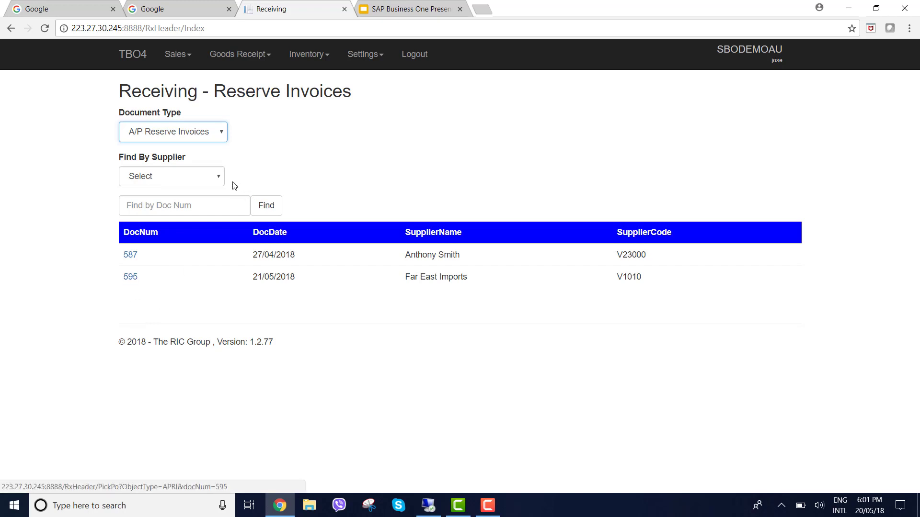
{"action": "left_click", "coordinate": [199, 176]}
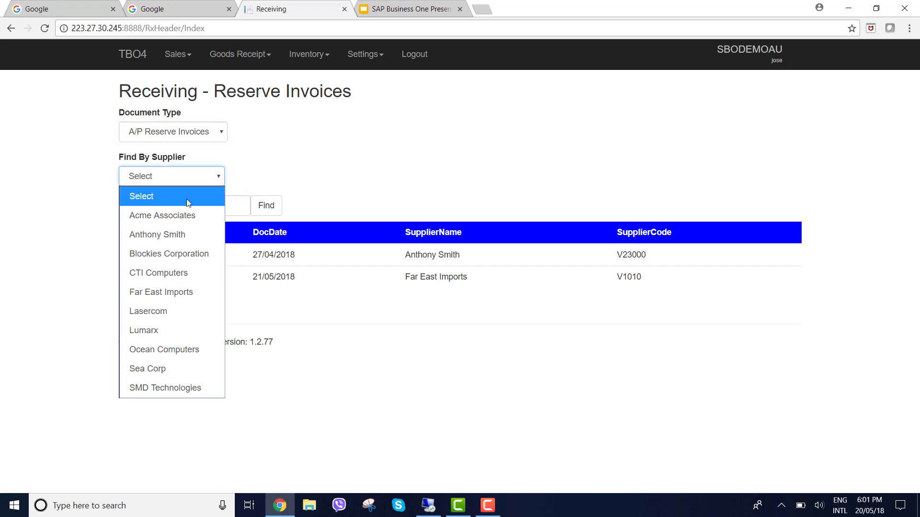
{"action": "left_click", "coordinate": [158, 293]}
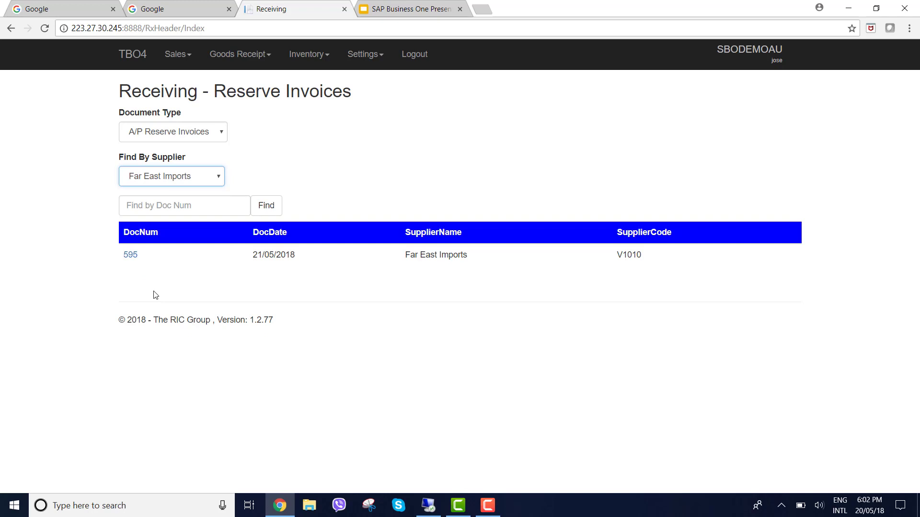
{"action": "left_click", "coordinate": [129, 257]}
{"action": "left_click", "coordinate": [129, 257]}
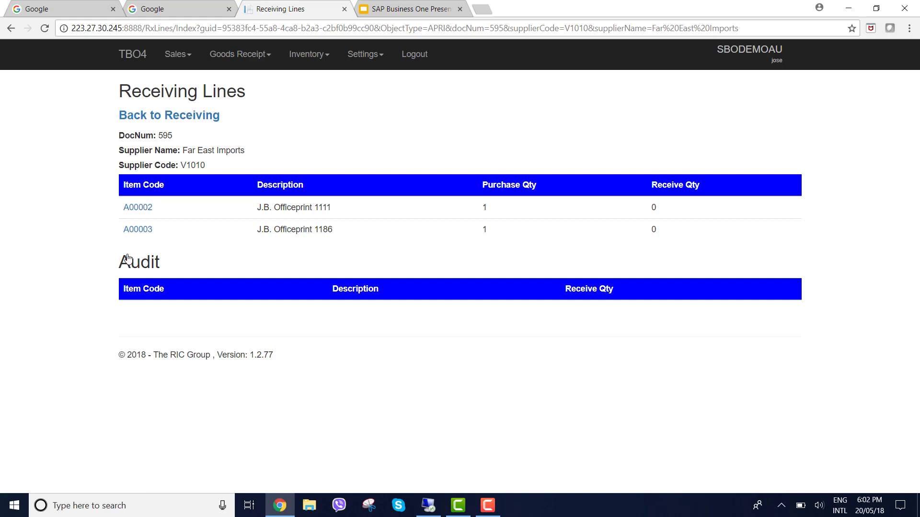
Record one received unit each of items A00002 and A00003 on document 595.
{"action": "left_click", "coordinate": [145, 213]}
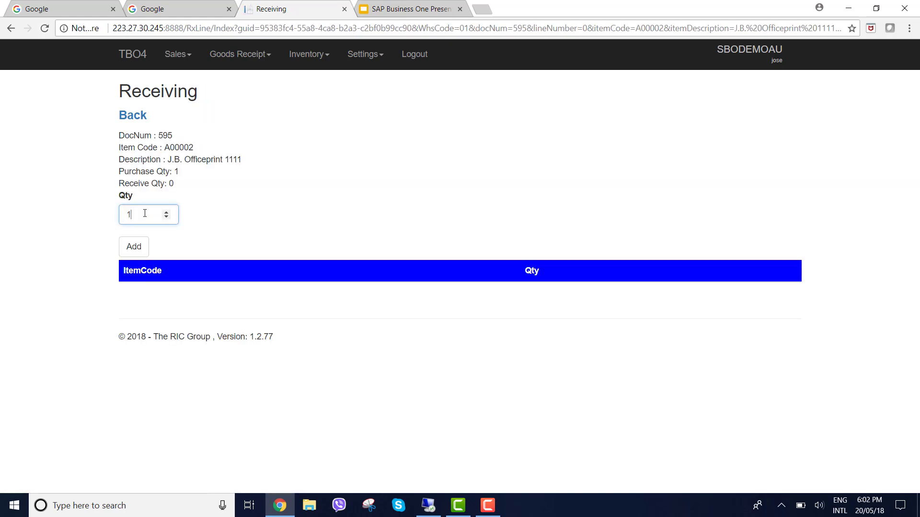
{"action": "left_click", "coordinate": [130, 248]}
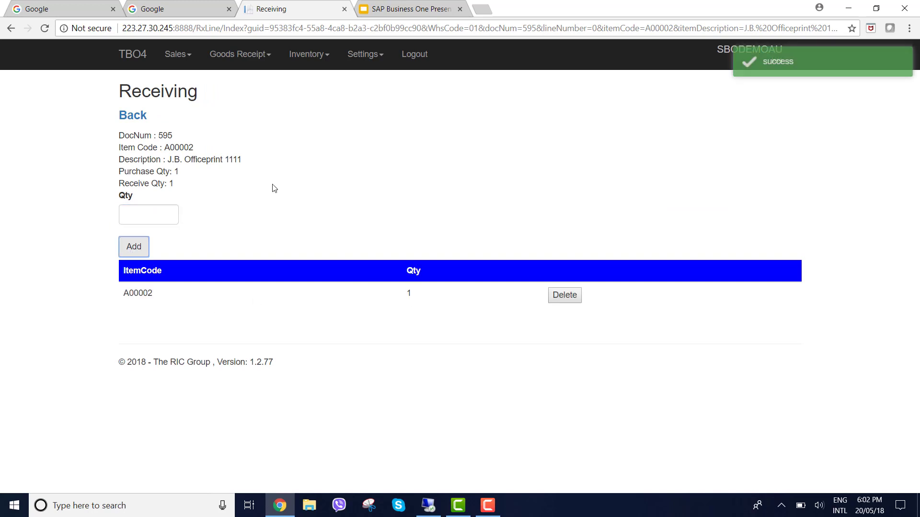
{"action": "left_click", "coordinate": [142, 115]}
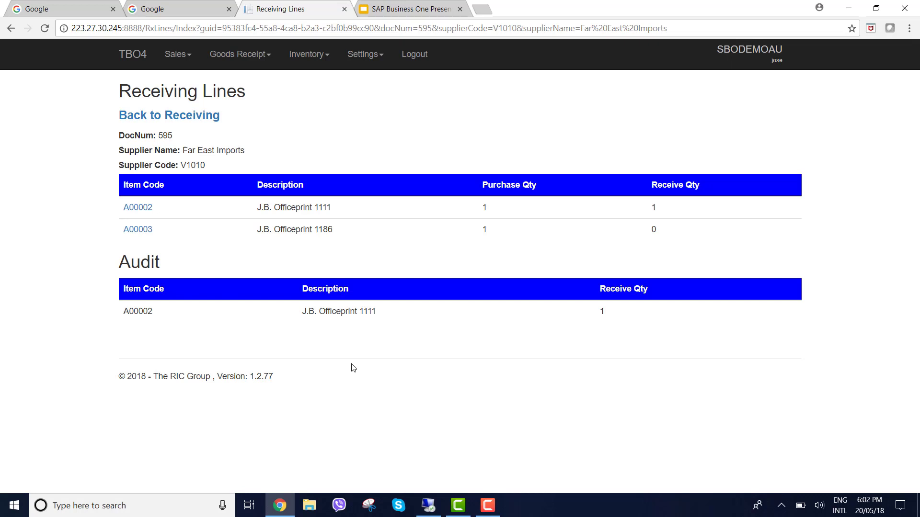
{"action": "left_click", "coordinate": [143, 232]}
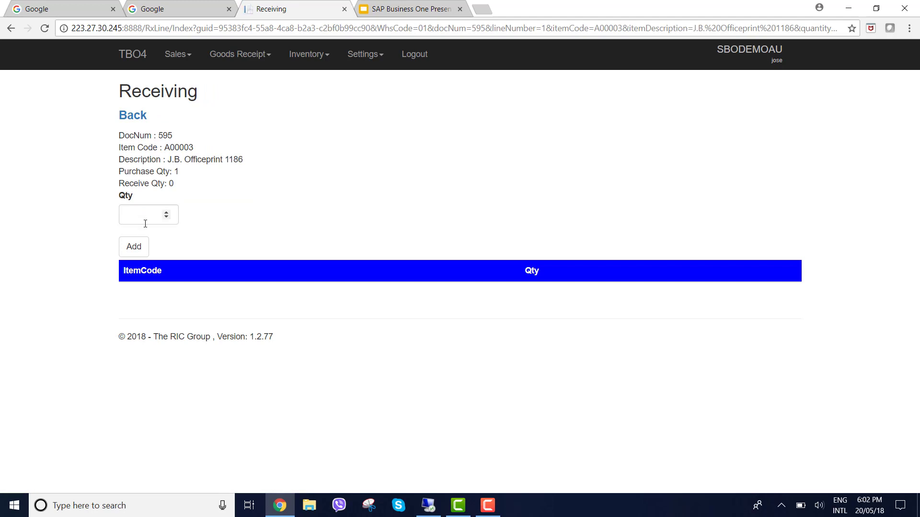
{"action": "left_click", "coordinate": [145, 224]}
{"action": "type", "text": "1"}
{"action": "left_click", "coordinate": [134, 246]}
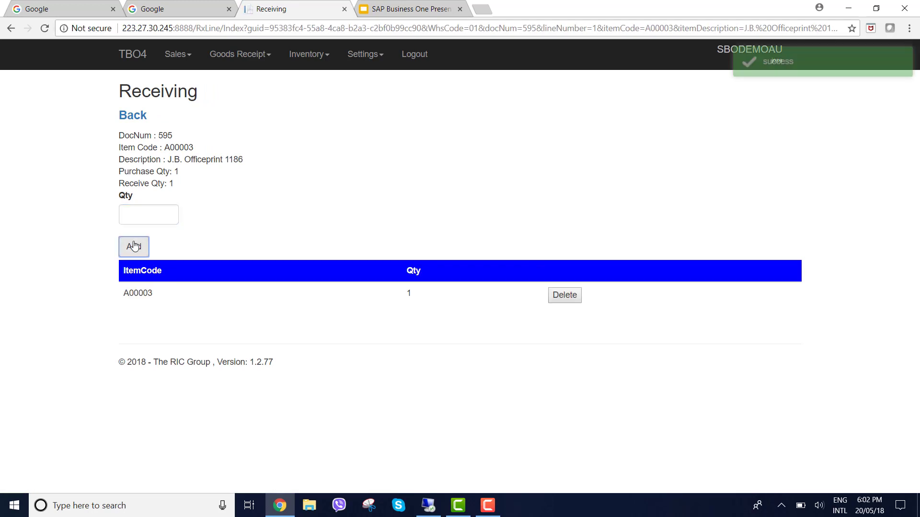
{"action": "left_click", "coordinate": [137, 116]}
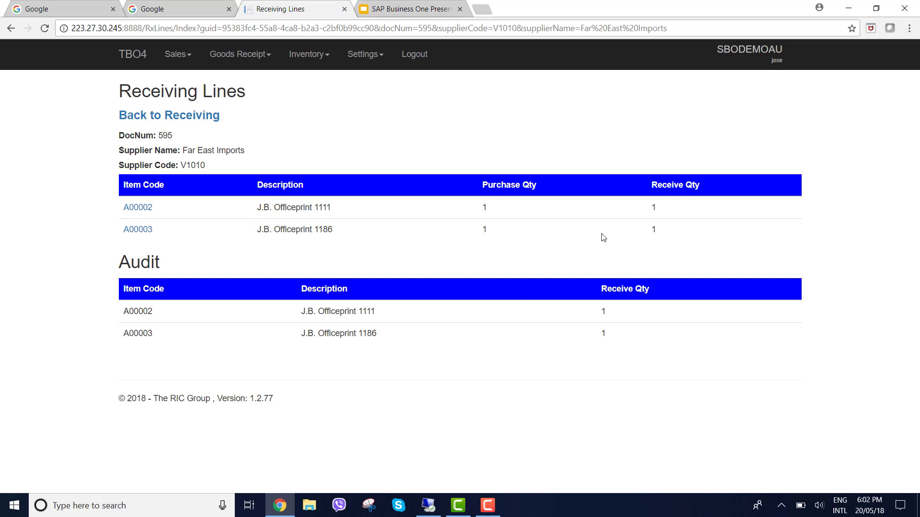
Put away all received items of receipt 595 into bin 01-A01-S01-L01 using Put Away All.
{"action": "left_click", "coordinate": [142, 120]}
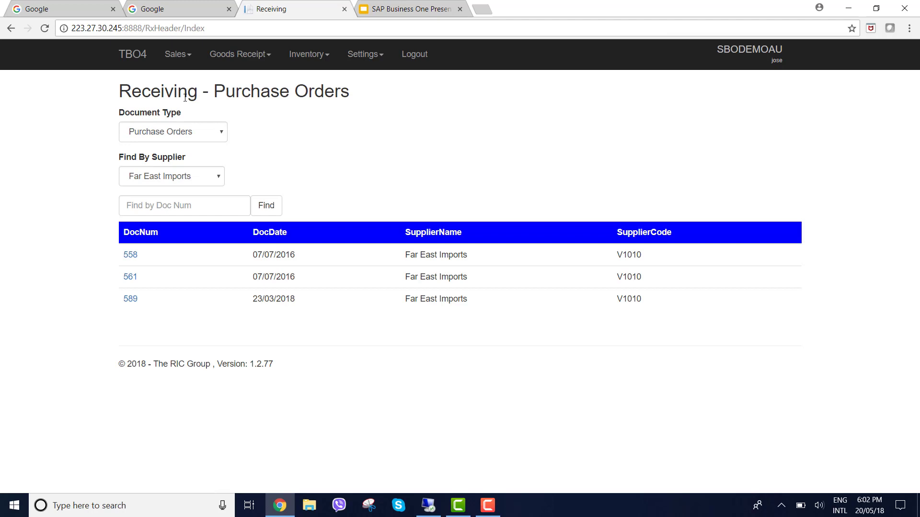
{"action": "left_click", "coordinate": [267, 63]}
{"action": "left_click", "coordinate": [231, 95]}
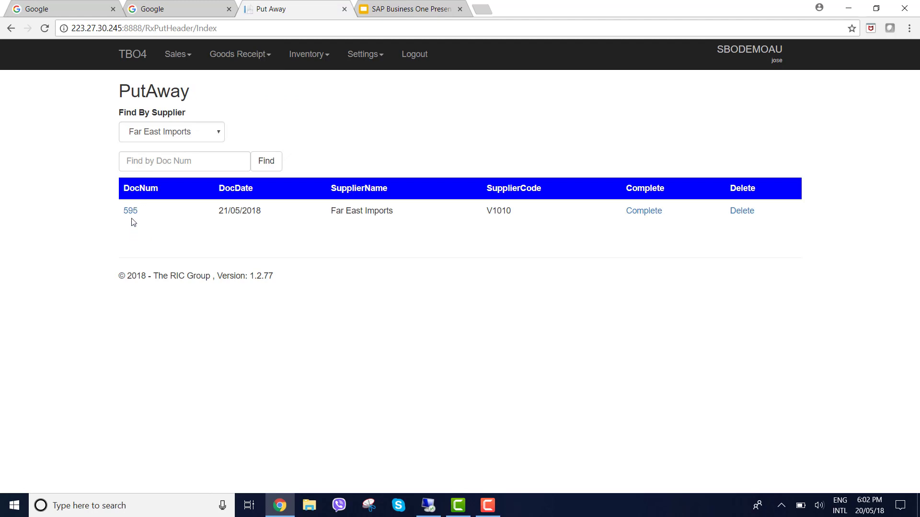
{"action": "left_click", "coordinate": [132, 212]}
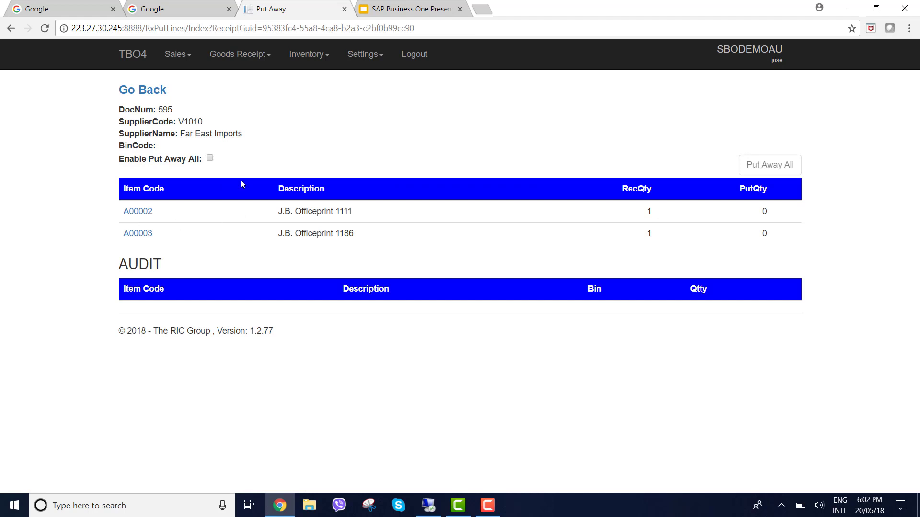
{"action": "left_click", "coordinate": [210, 158]}
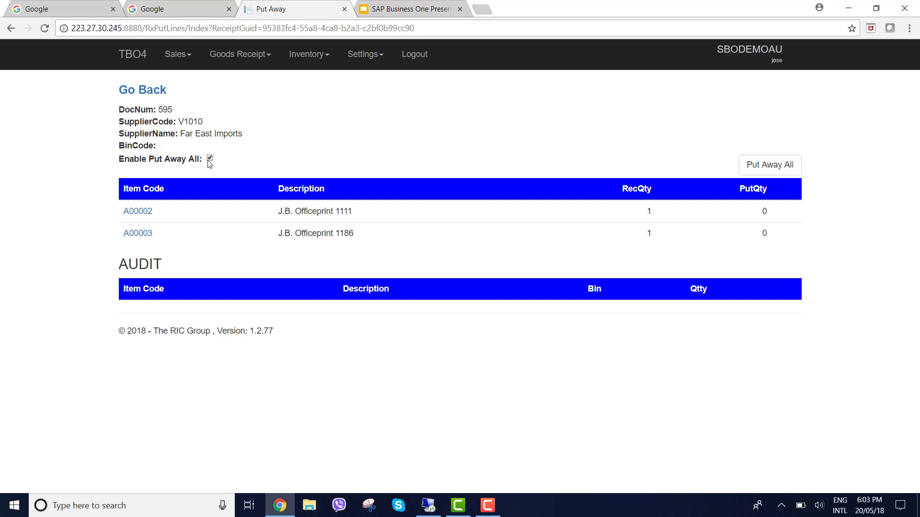
{"action": "left_click", "coordinate": [765, 161]}
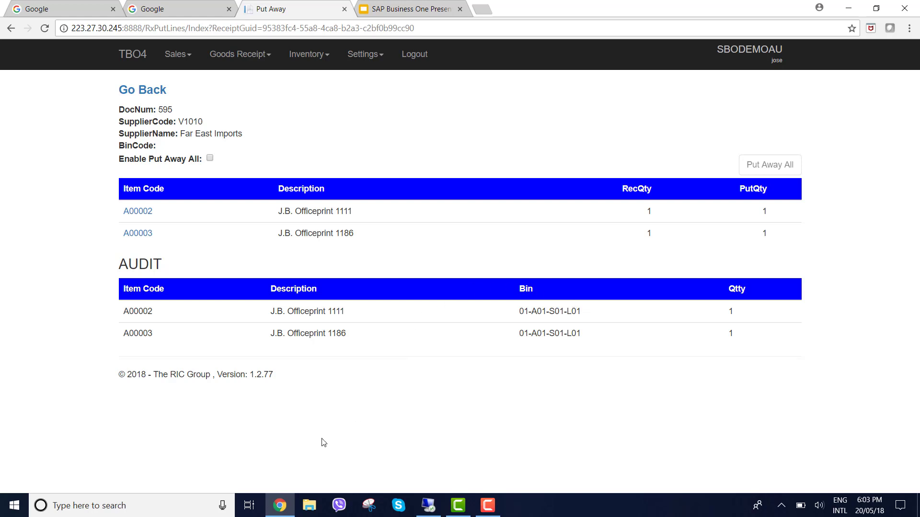
{"action": "left_click", "coordinate": [150, 91]}
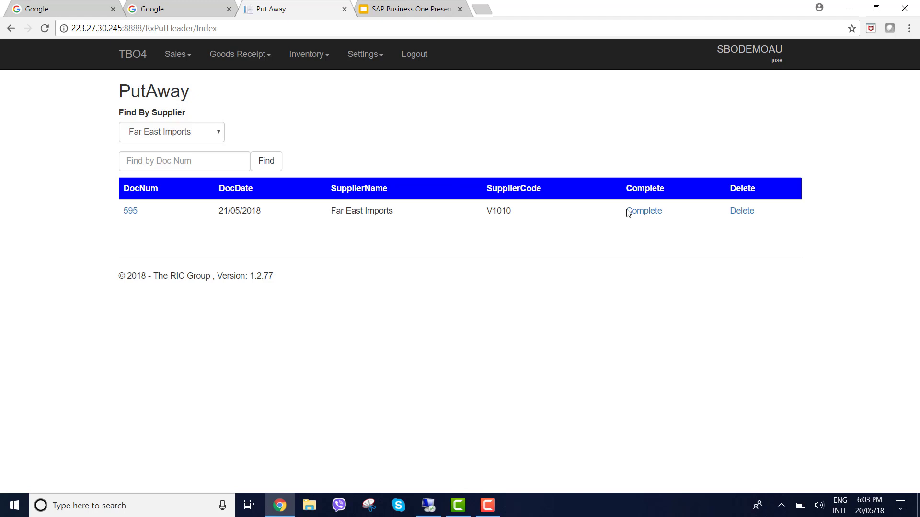
Complete receipt 595 and return to SAP Business One.
{"action": "left_click", "coordinate": [627, 210]}
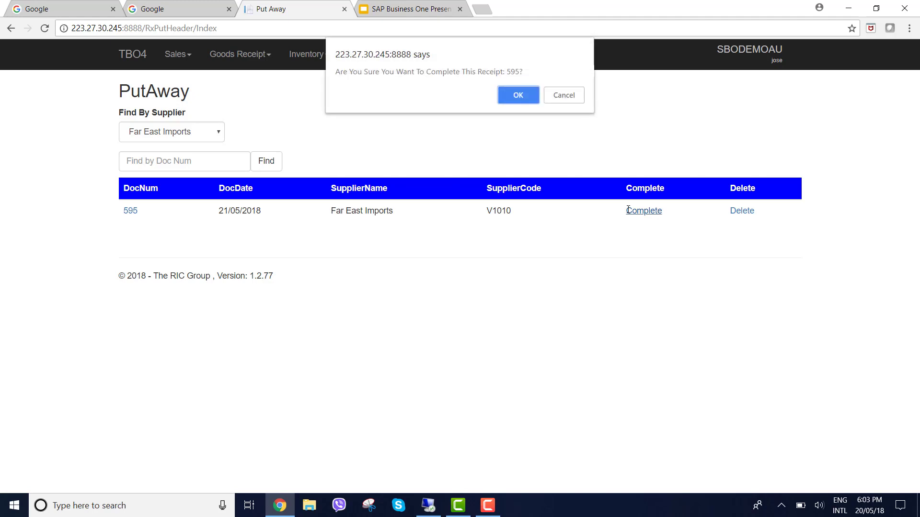
{"action": "left_click", "coordinate": [525, 102]}
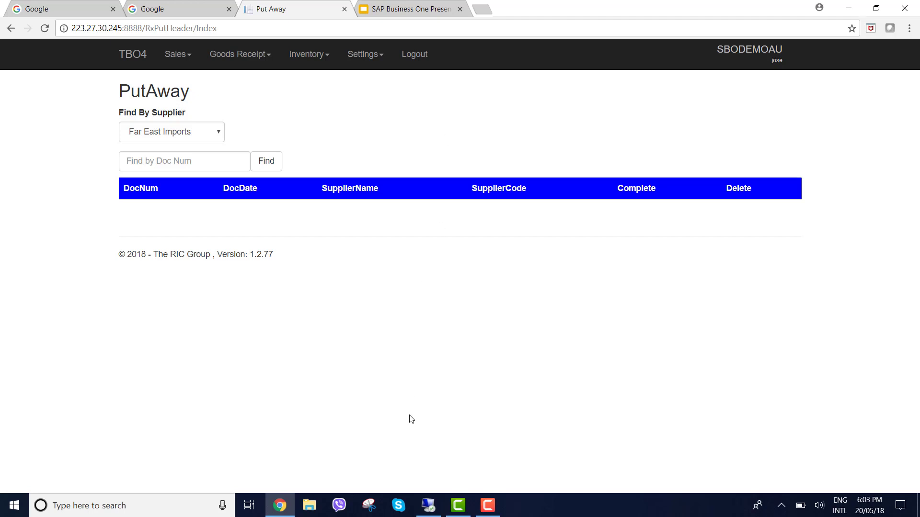
{"action": "left_click", "coordinate": [429, 506]}
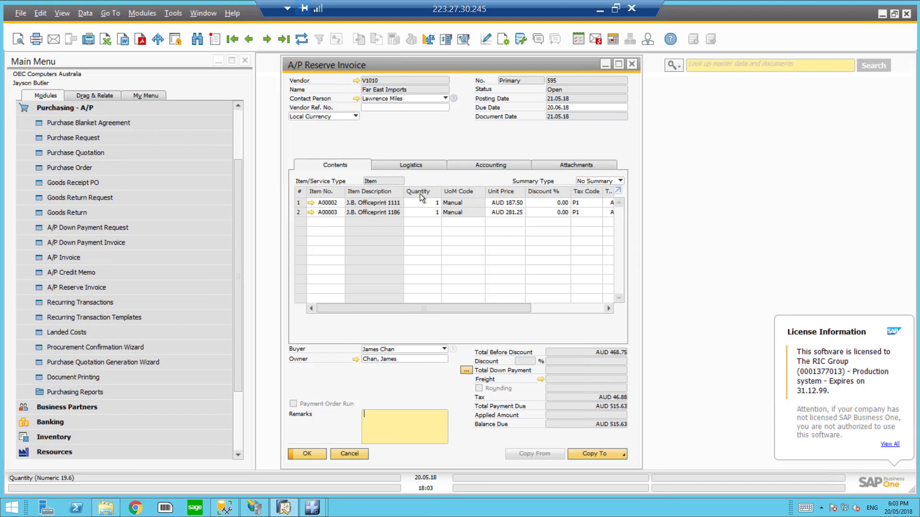
Refresh invoice 595 and trace it through the Relationship Map to Goods Receipt PO 631.
{"action": "left_click", "coordinate": [301, 39]}
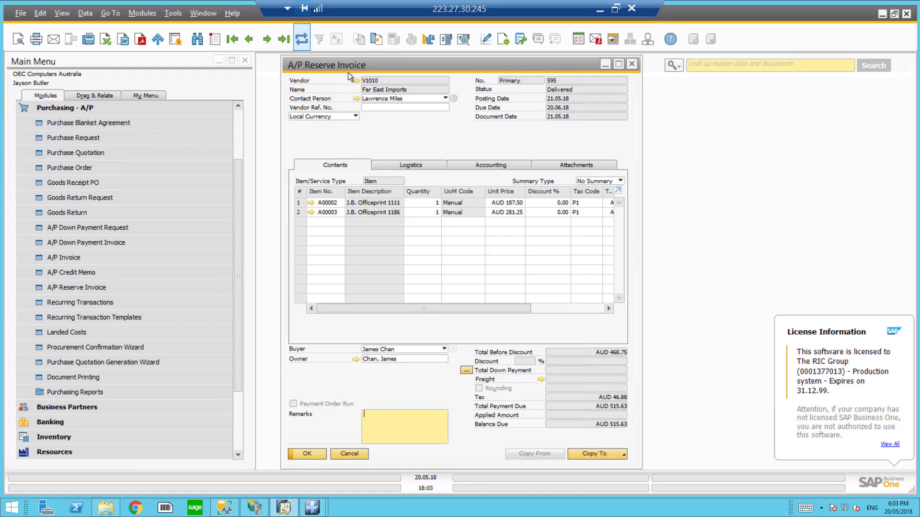
{"action": "right_click", "coordinate": [426, 133]}
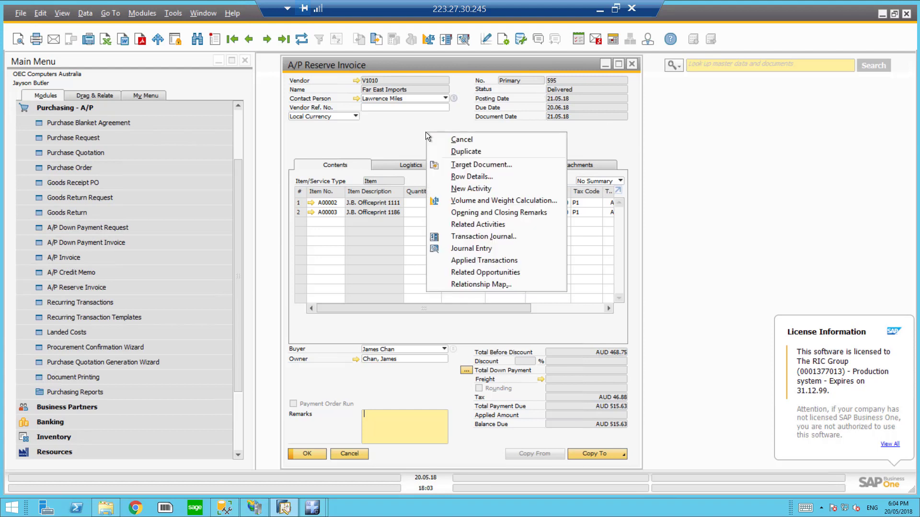
{"action": "left_click", "coordinate": [452, 283]}
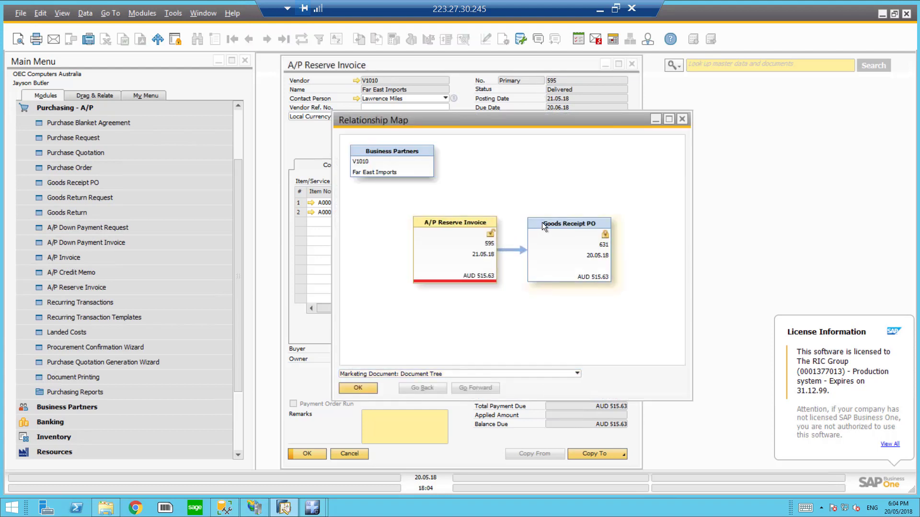
{"action": "double_click", "coordinate": [543, 224]}
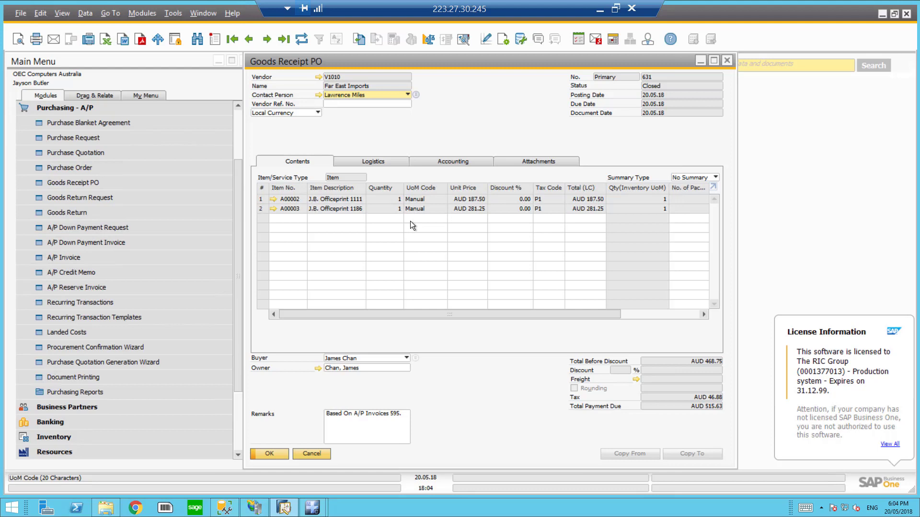
{"action": "left_click", "coordinate": [726, 61]}
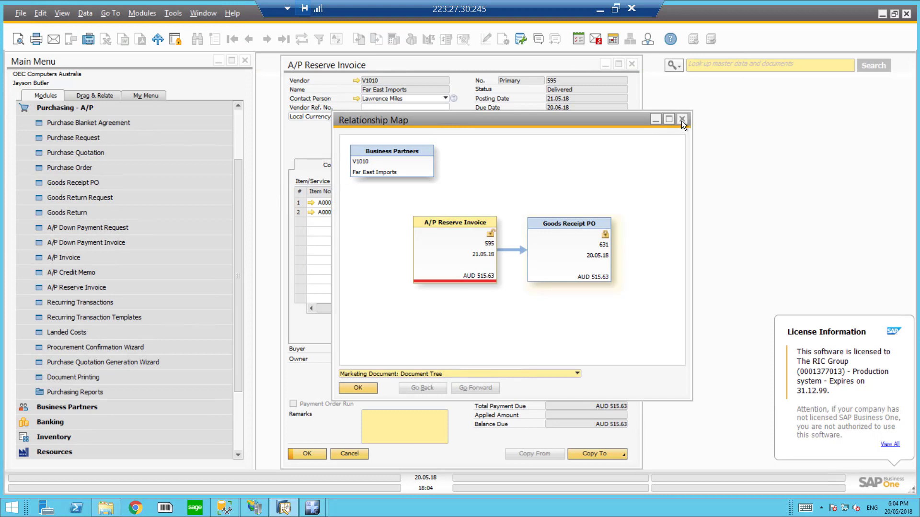
{"action": "left_click", "coordinate": [681, 120]}
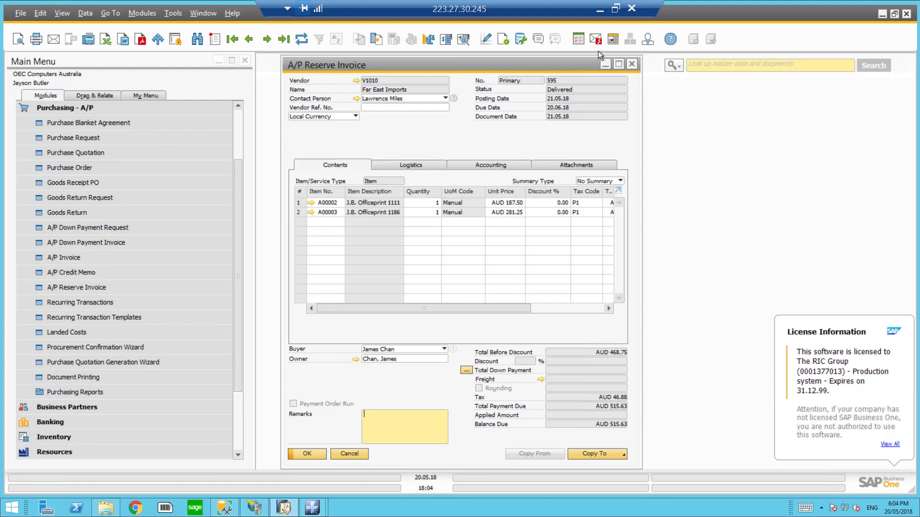
Start a new A/P Reserve Invoice for Far East Imports with posting date 20 May 2018.
{"action": "left_click", "coordinate": [632, 64]}
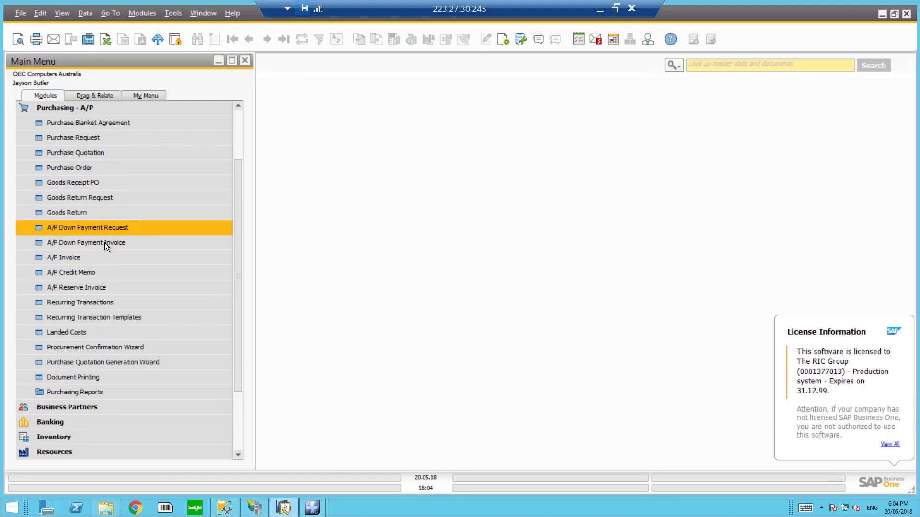
{"action": "left_click", "coordinate": [79, 290]}
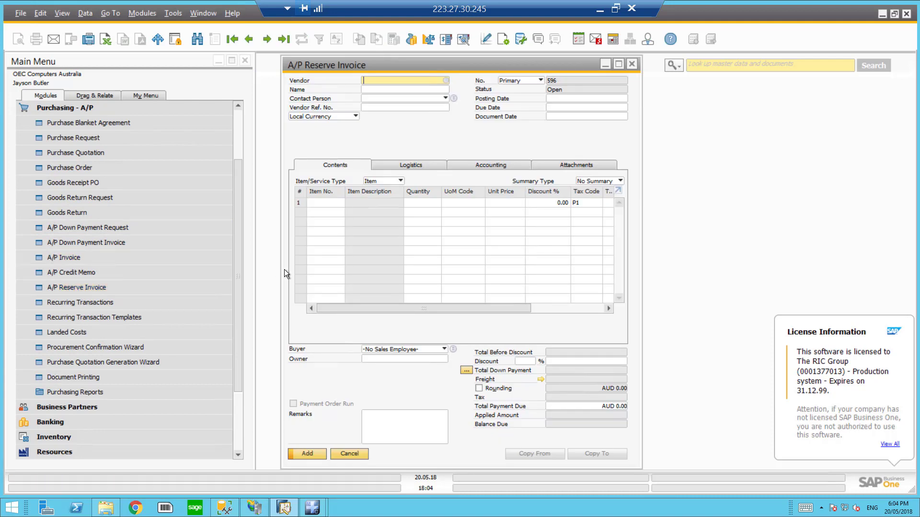
{"action": "key", "text": "Tab"}
{"action": "left_click", "coordinate": [395, 205]}
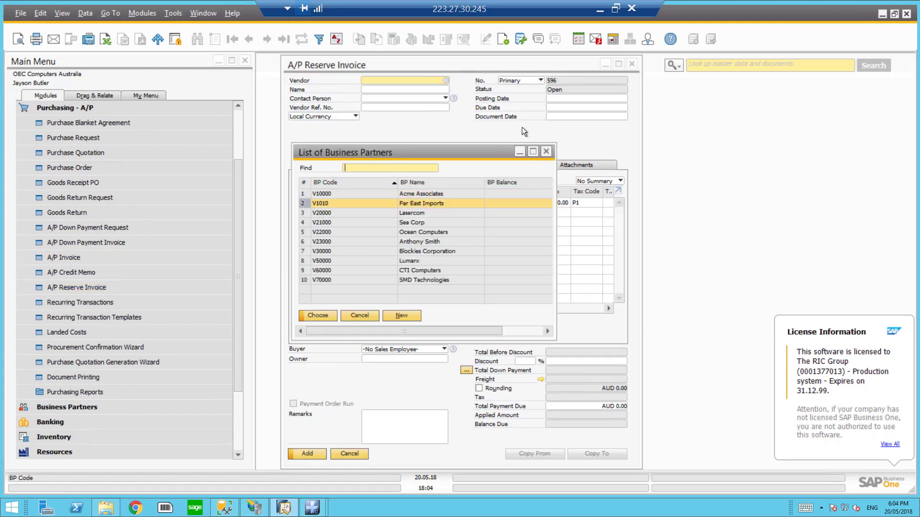
{"action": "key", "text": "Return"}
{"action": "left_click", "coordinate": [560, 100]}
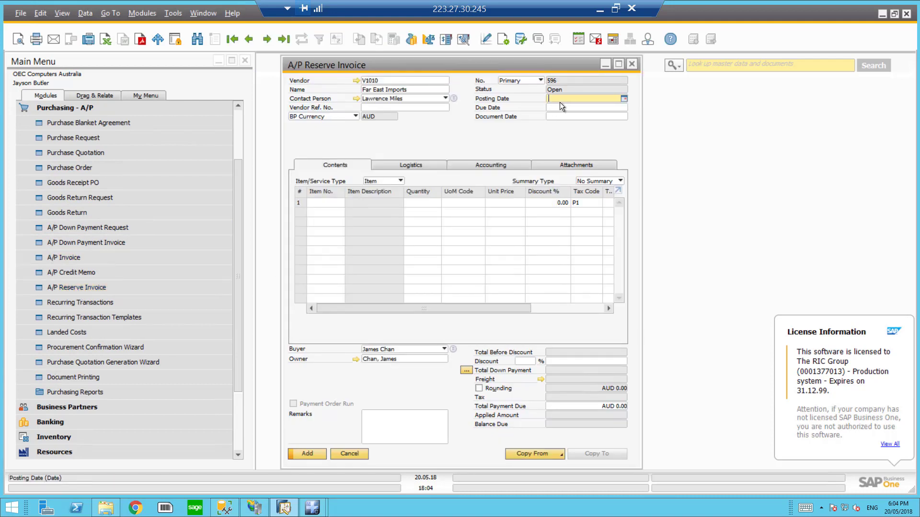
{"action": "left_click", "coordinate": [624, 99]}
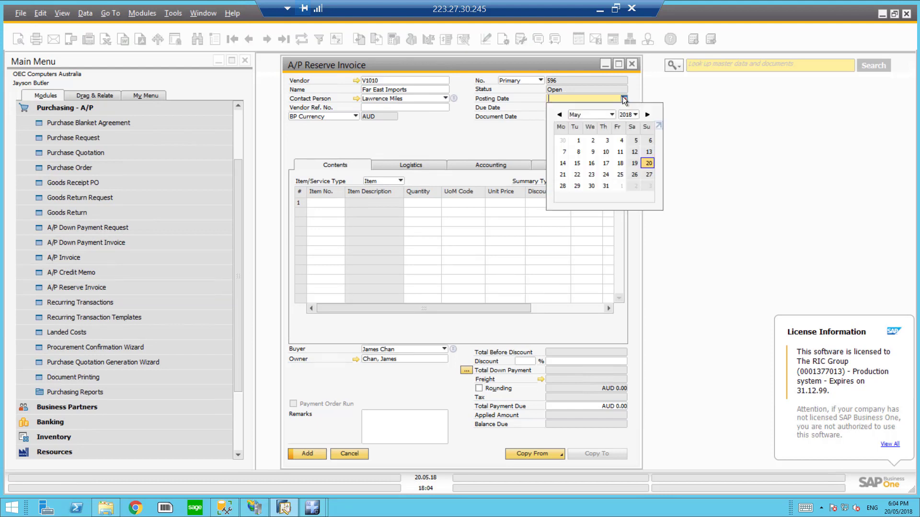
{"action": "left_click", "coordinate": [648, 163]}
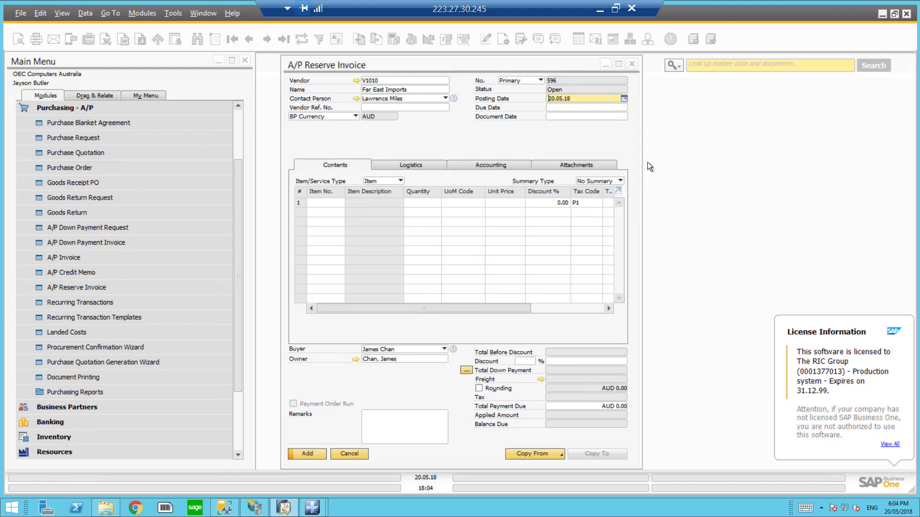
Add items A00003 and A00004, with quantity 2 on the Rainbow Color Printer line.
{"action": "left_click", "coordinate": [326, 206]}
{"action": "key", "text": "Tab"}
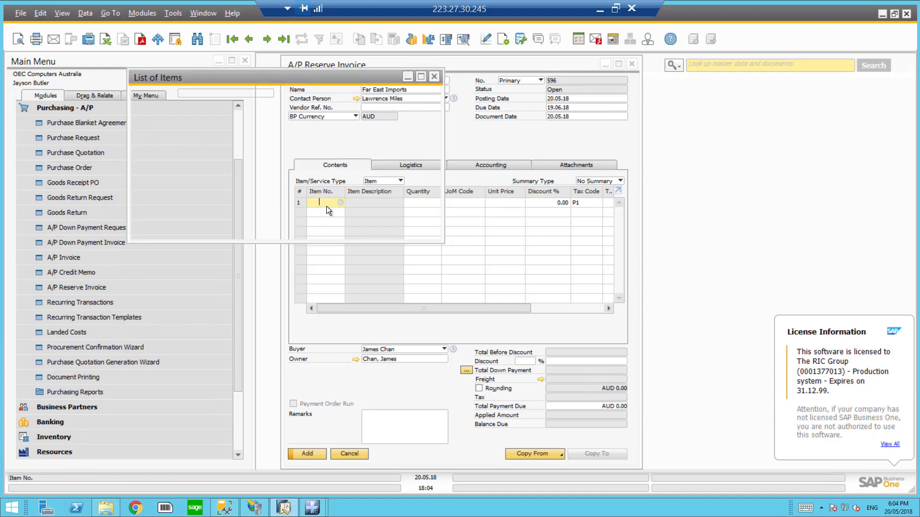
{"action": "left_click", "coordinate": [266, 138]}
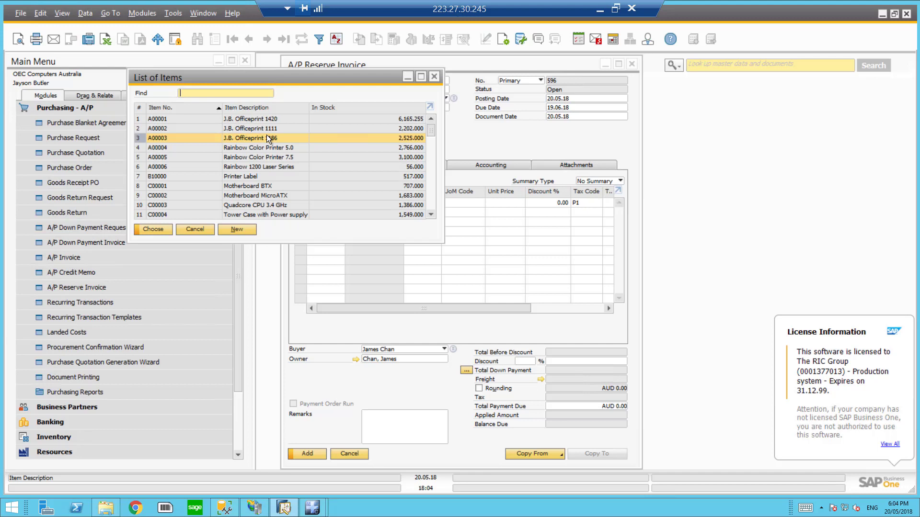
{"action": "key", "text": "shift+Down"}
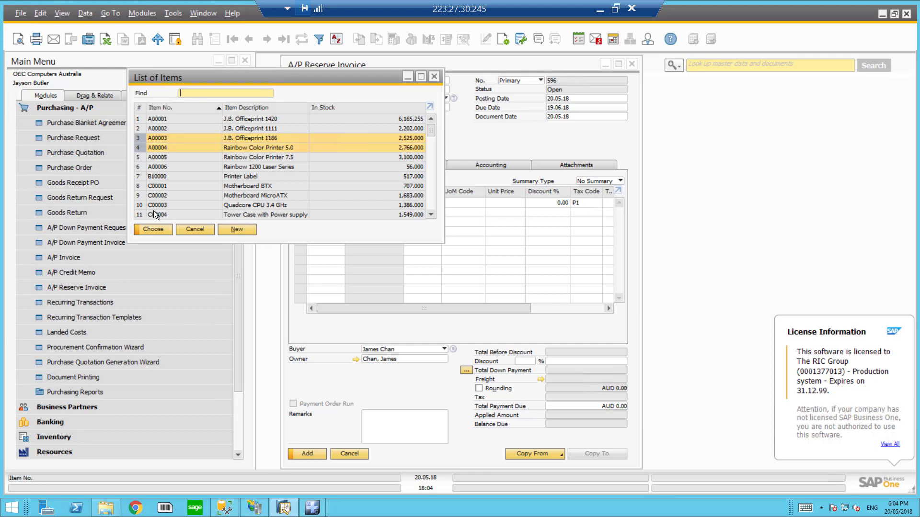
{"action": "left_click", "coordinate": [153, 229]}
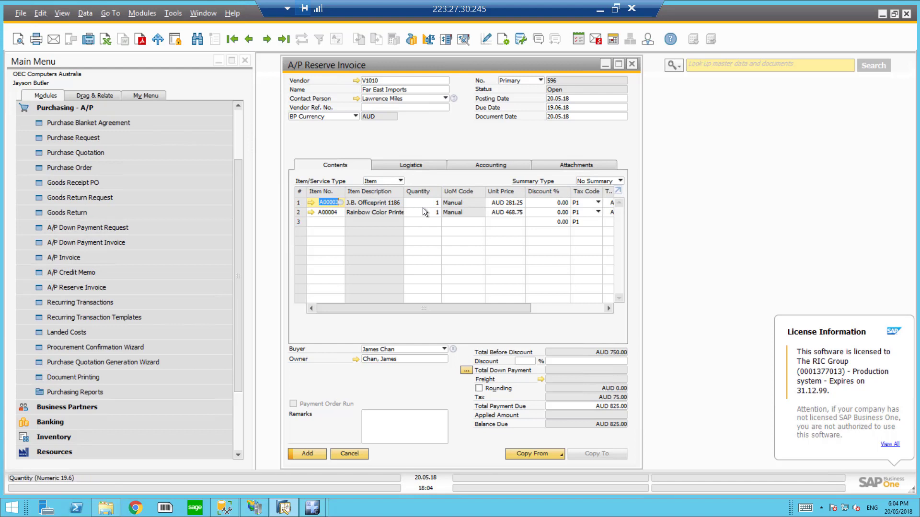
{"action": "left_click", "coordinate": [441, 212]}
Save reserve invoice 596 and reopen it as the last record.
{"action": "left_click", "coordinate": [307, 452]}
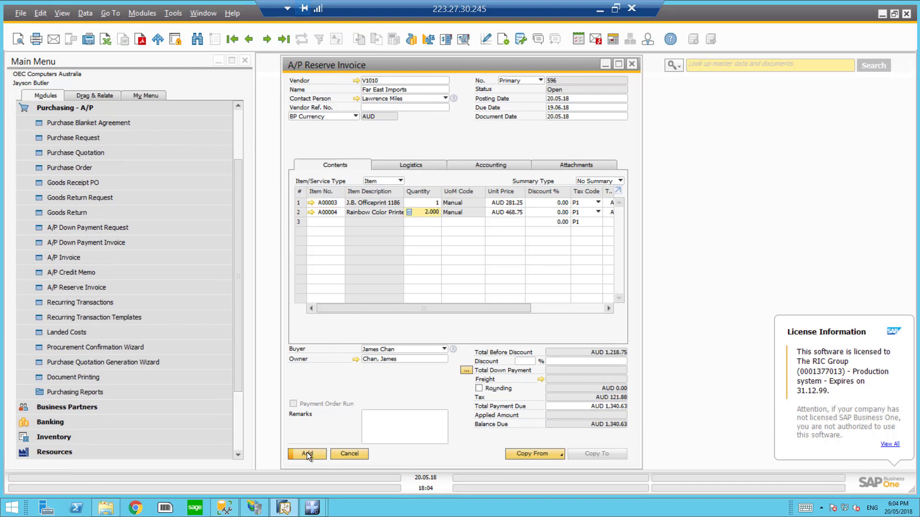
{"action": "left_click", "coordinate": [337, 268]}
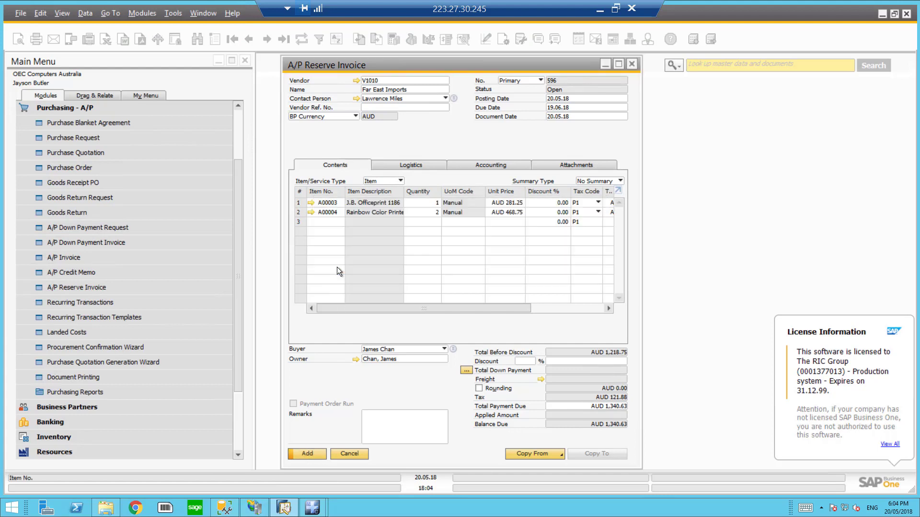
{"action": "left_click", "coordinate": [284, 39]}
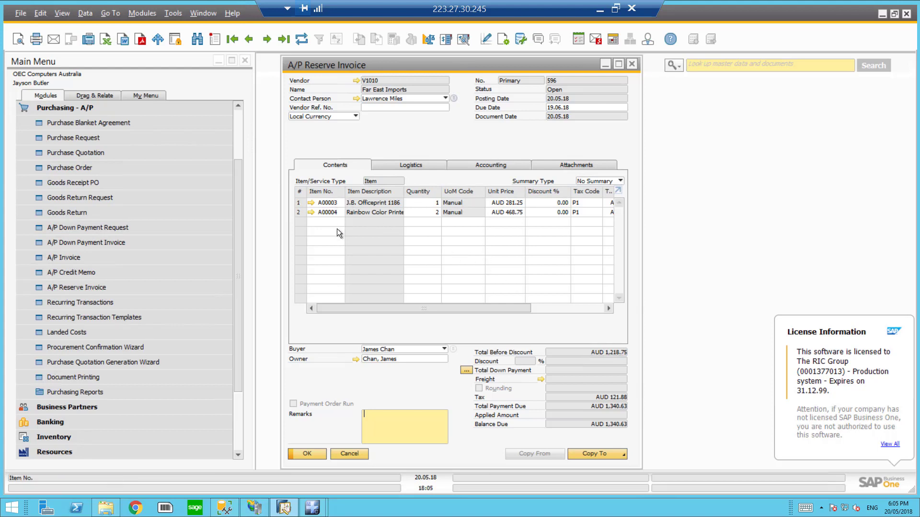
In TBO4 Receiving, list A/P Reserve Invoices and open document 596.
{"action": "left_click", "coordinate": [600, 13]}
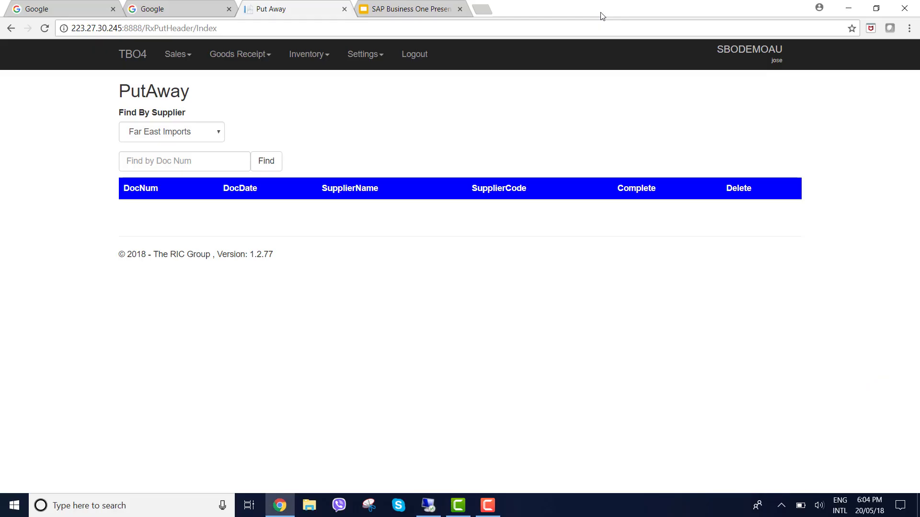
{"action": "left_click", "coordinate": [249, 55]}
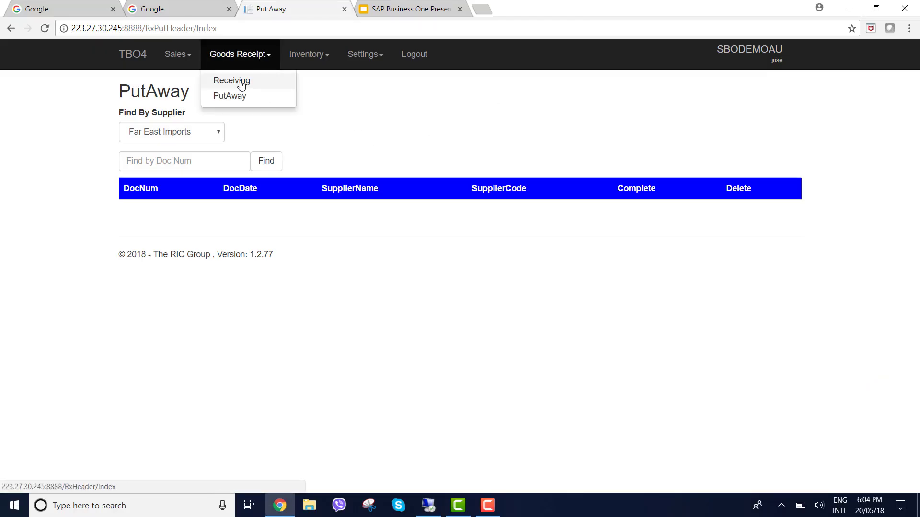
{"action": "left_click", "coordinate": [230, 78]}
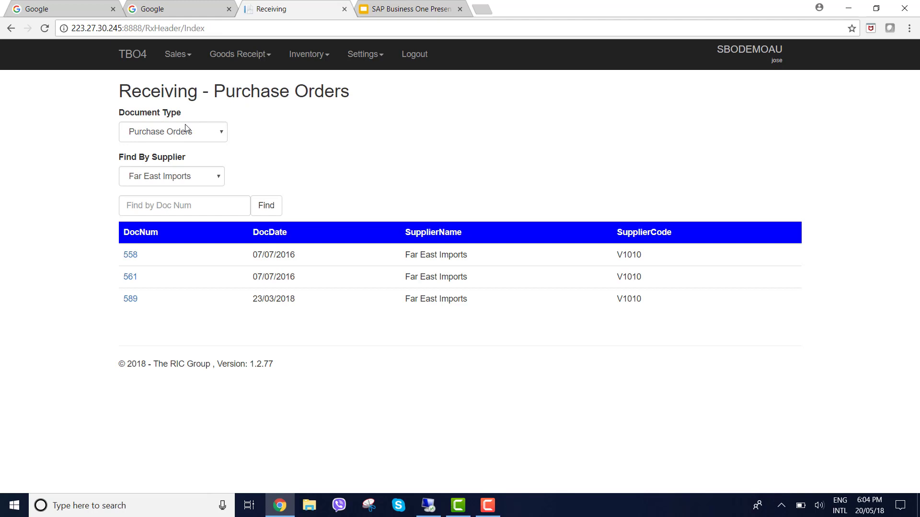
{"action": "left_click", "coordinate": [181, 130]}
{"action": "left_click", "coordinate": [166, 170]}
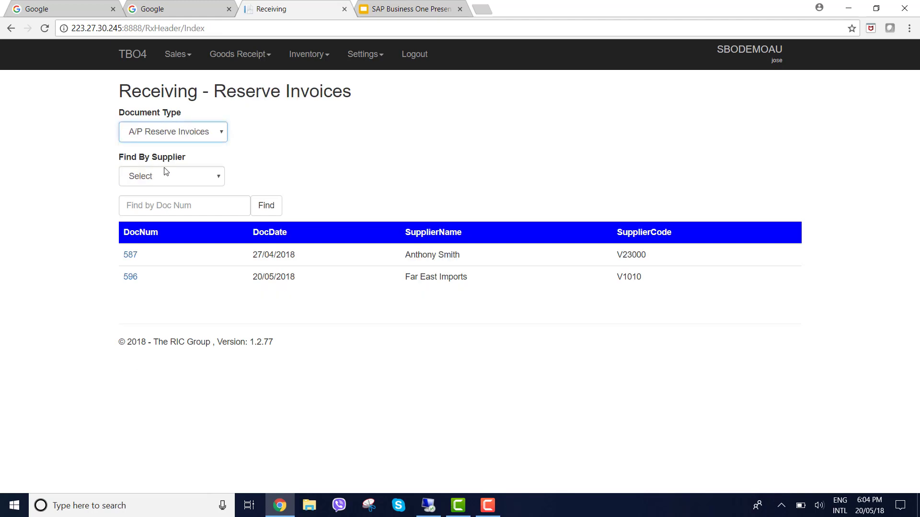
{"action": "left_click", "coordinate": [130, 278]}
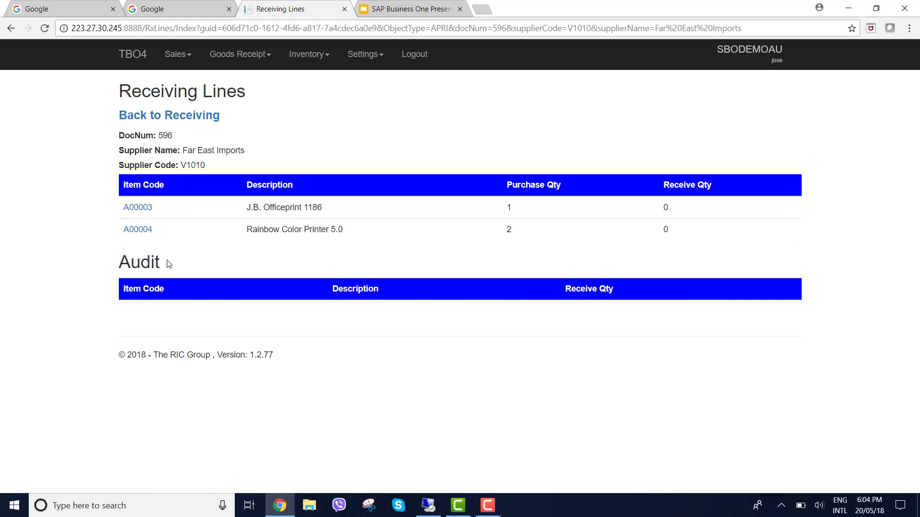
Receive one A00003 and two A00004 on document 596.
{"action": "left_click", "coordinate": [142, 209]}
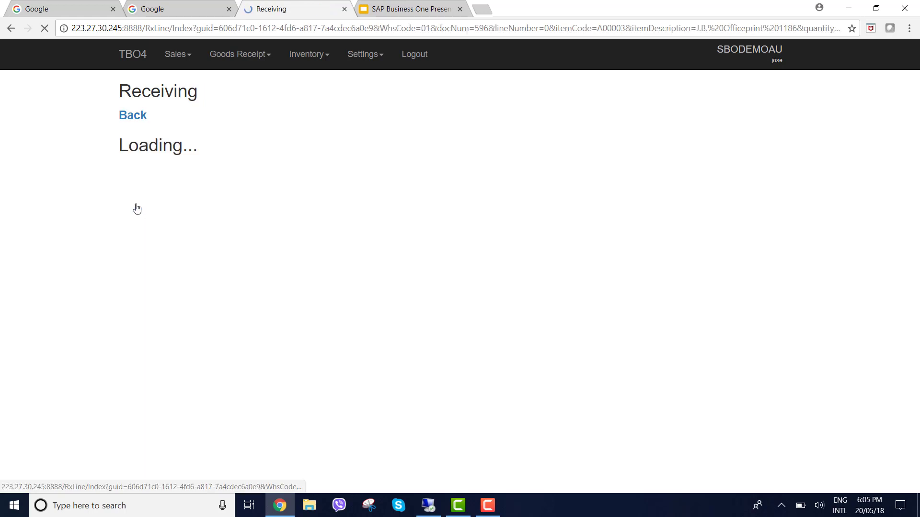
{"action": "left_click", "coordinate": [137, 211]}
{"action": "type", "text": "1"}
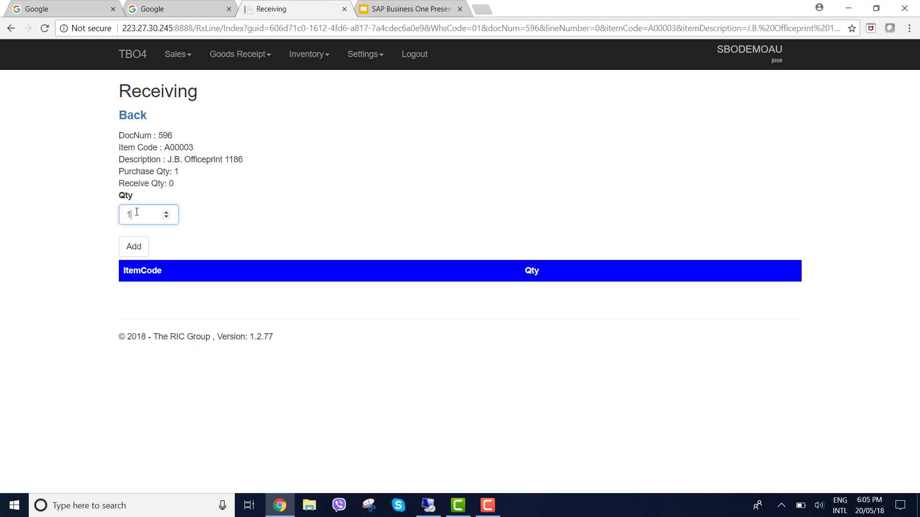
{"action": "left_click", "coordinate": [130, 246]}
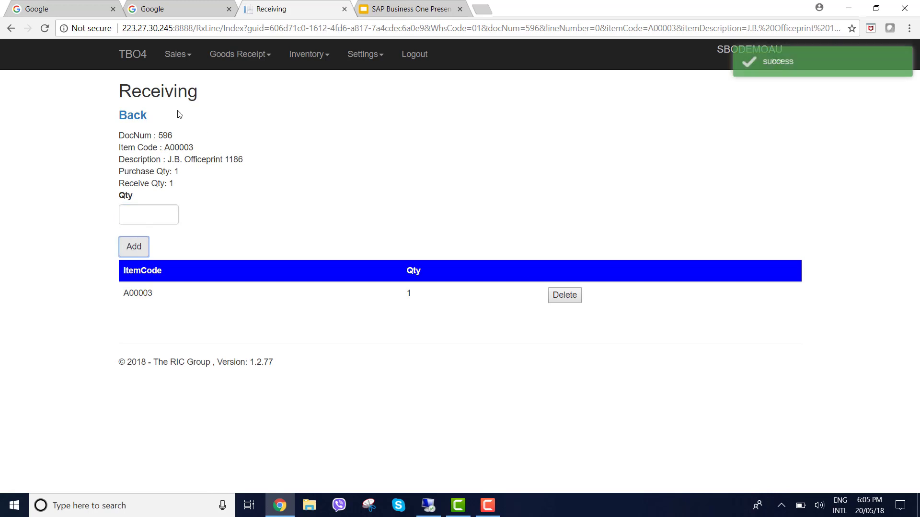
{"action": "left_click", "coordinate": [128, 119]}
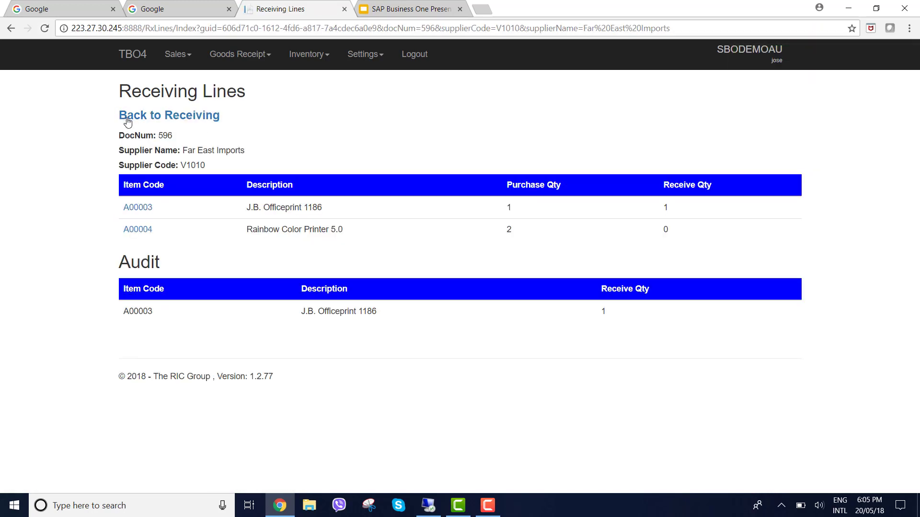
{"action": "left_click", "coordinate": [138, 229]}
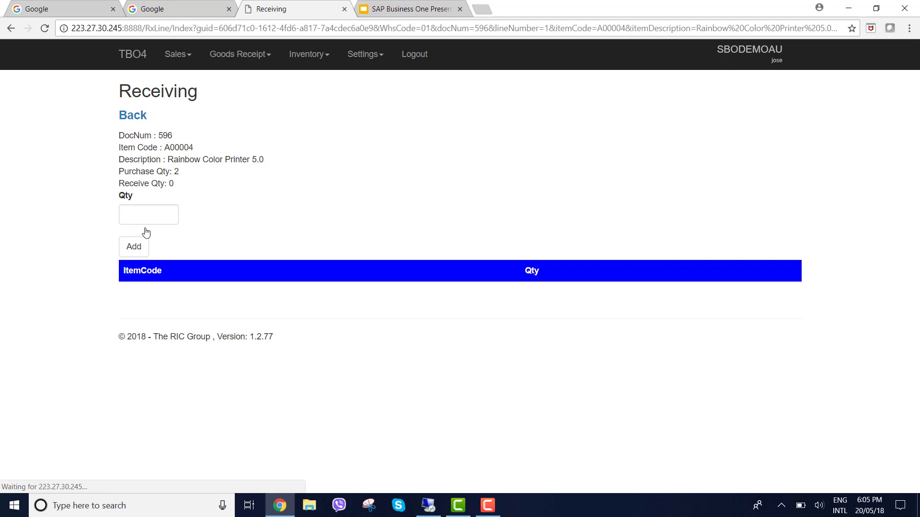
{"action": "type", "text": "2"}
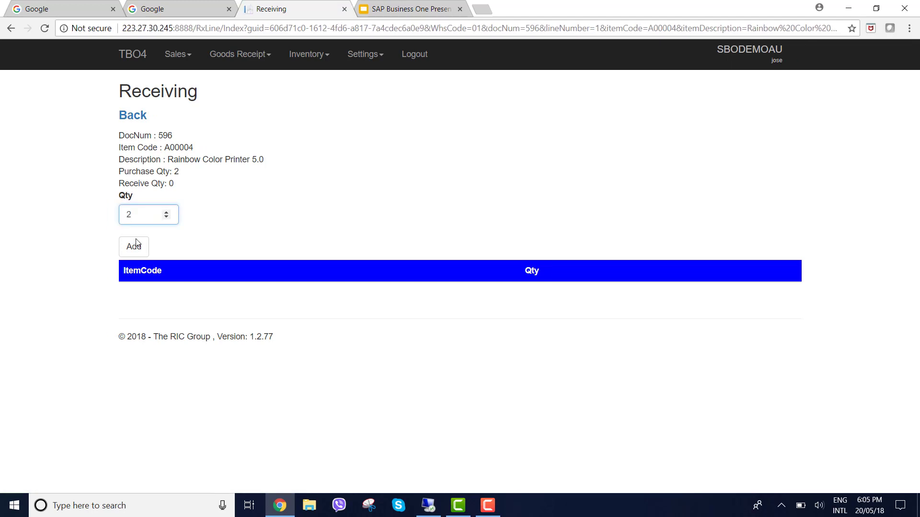
{"action": "left_click", "coordinate": [136, 245]}
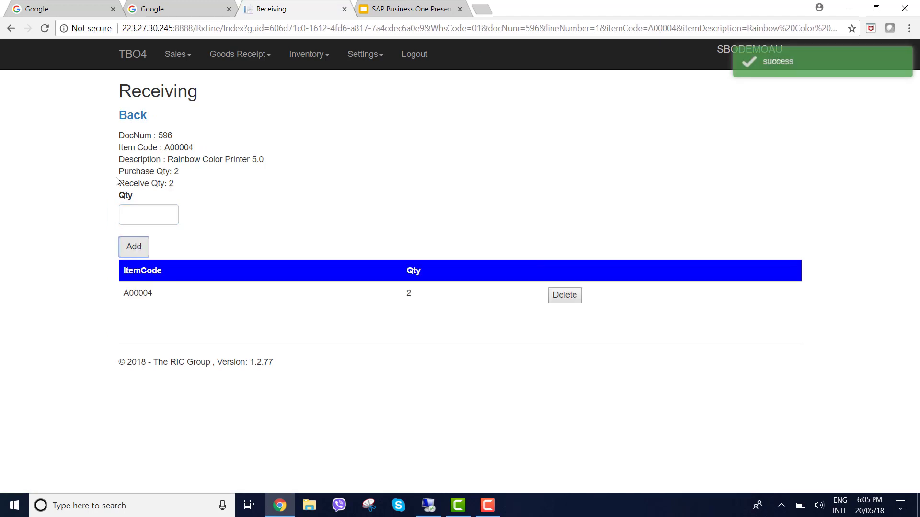
{"action": "left_click", "coordinate": [122, 119]}
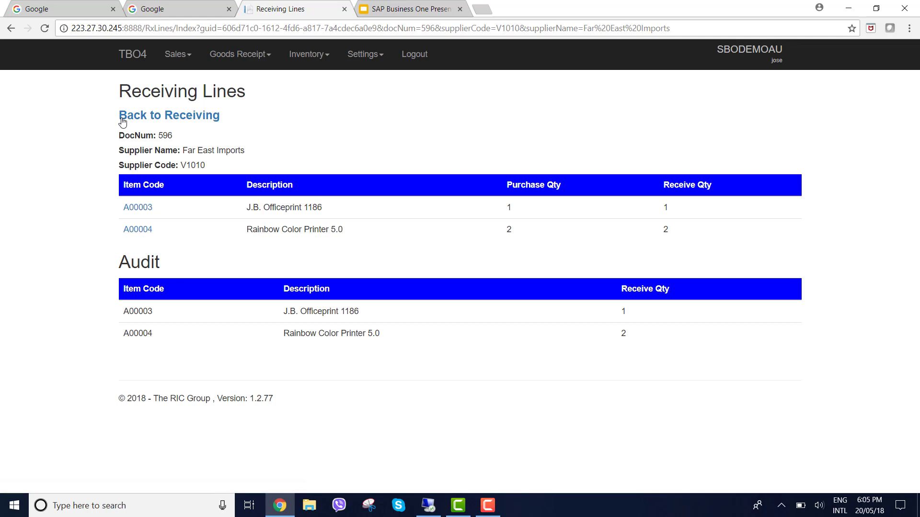
{"action": "left_click", "coordinate": [122, 118]}
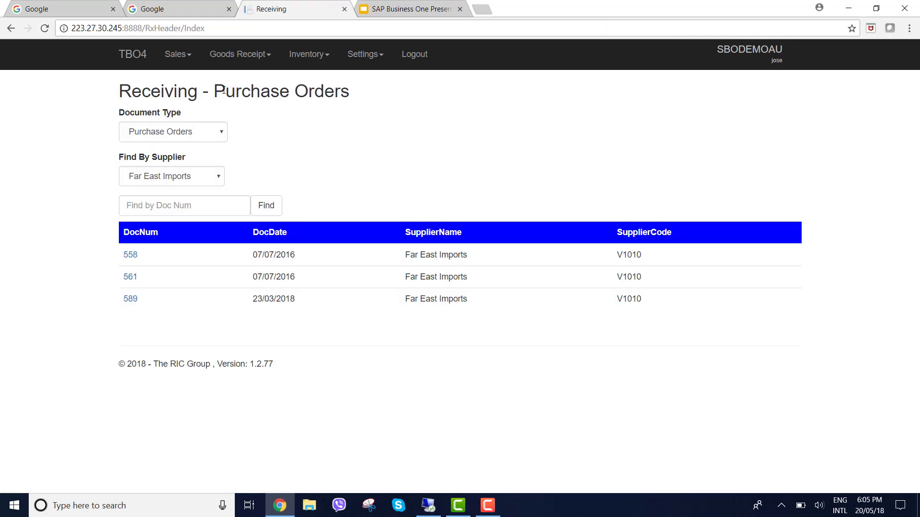
Bring up the Goods Receipt PutAway list.
{"action": "left_click", "coordinate": [238, 53]}
{"action": "left_click", "coordinate": [233, 91]}
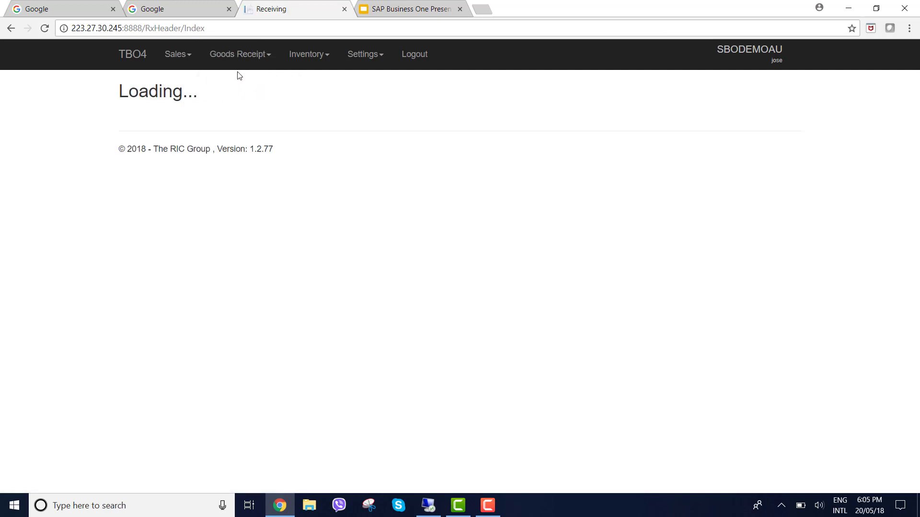
{"action": "left_click", "coordinate": [247, 53]}
{"action": "left_click", "coordinate": [230, 97]}
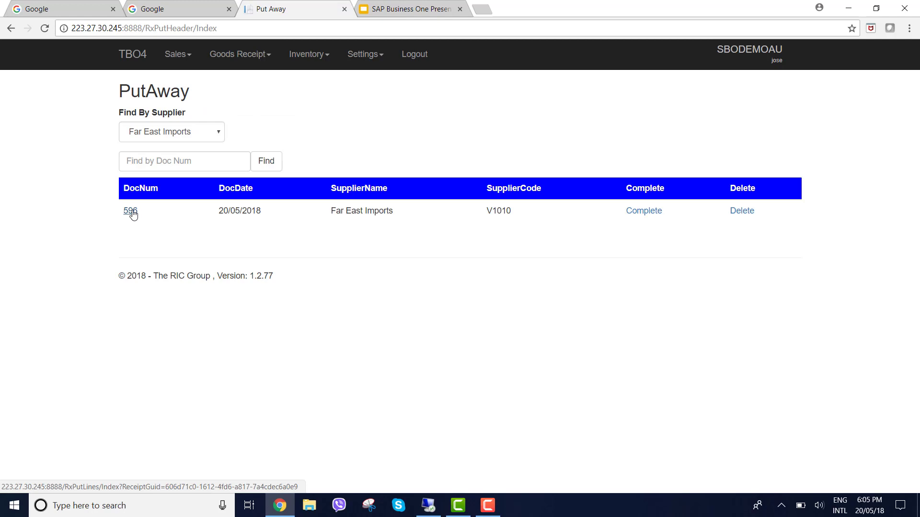
Put away one J.B. Officeprint 1186 (A00003) from document 596 into bin 01-A01-S01-L01.
{"action": "left_click", "coordinate": [130, 211]}
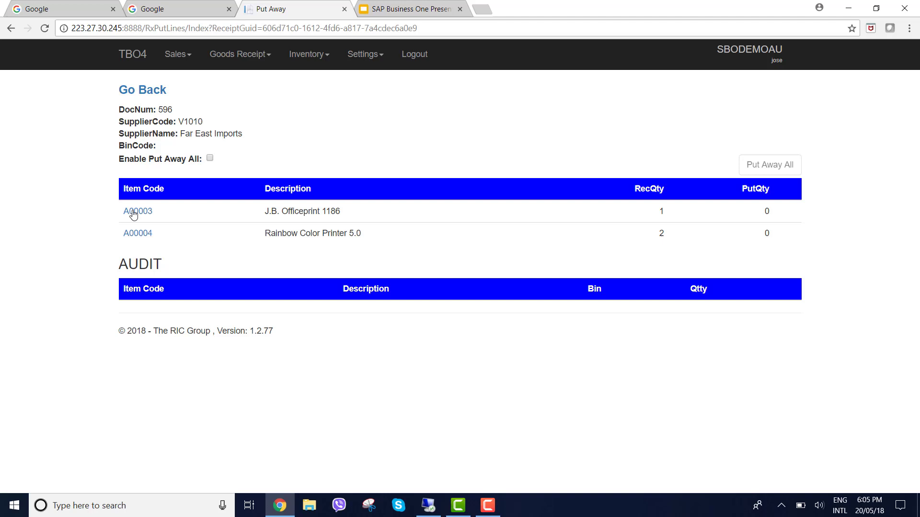
{"action": "left_click", "coordinate": [133, 213]}
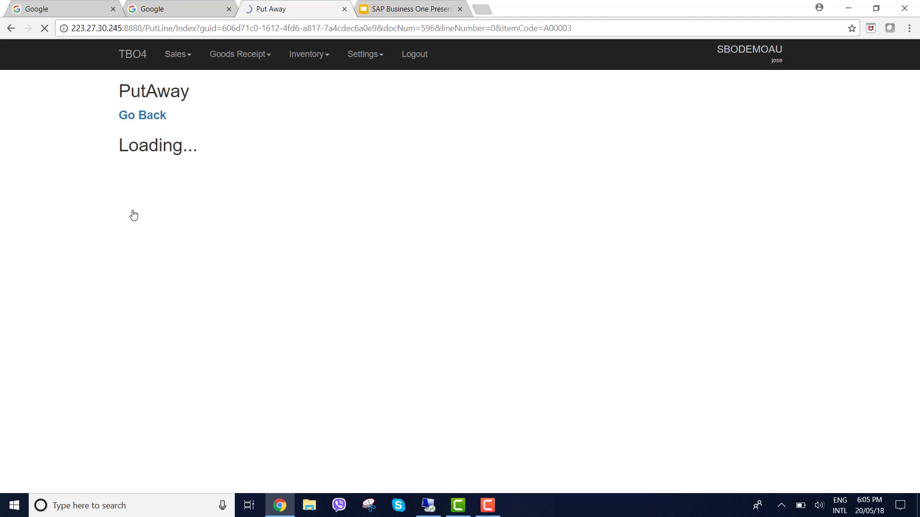
{"action": "left_click", "coordinate": [163, 252]}
{"action": "type", "text": "0"}
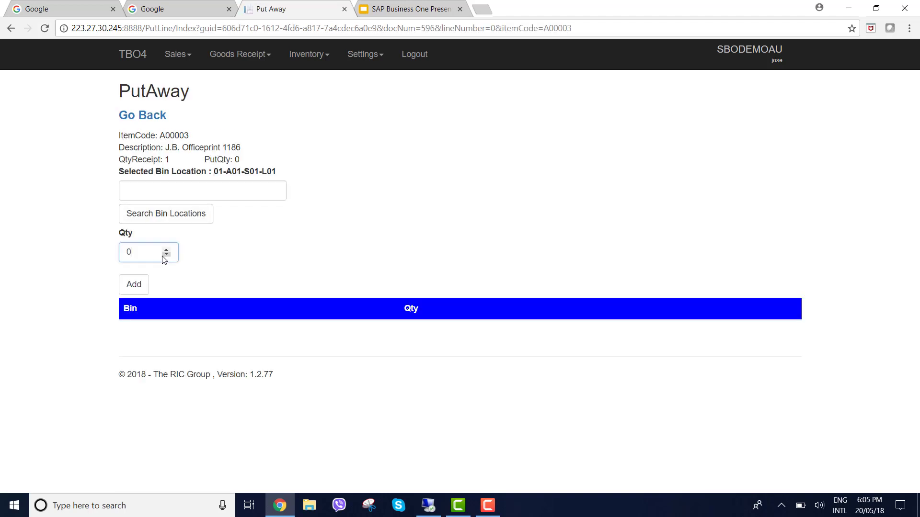
{"action": "type", "text": "1"}
{"action": "left_click_drag", "start_coordinate": [144, 253], "coordinate": [114, 255]}
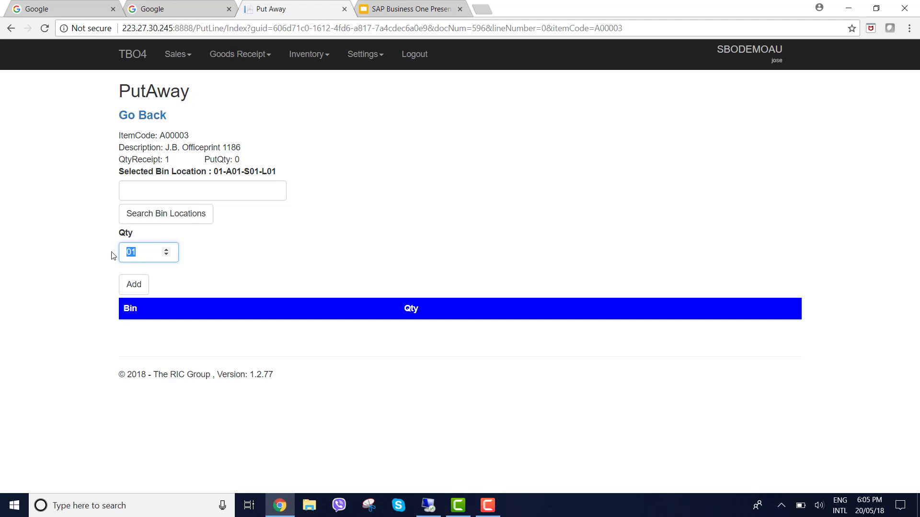
{"action": "type", "text": "1"}
{"action": "left_click", "coordinate": [133, 285]}
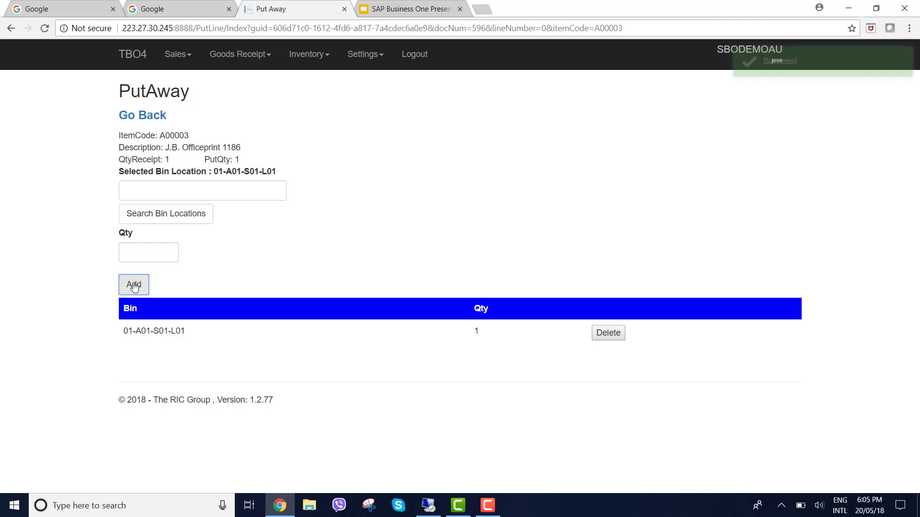
{"action": "left_click", "coordinate": [150, 126]}
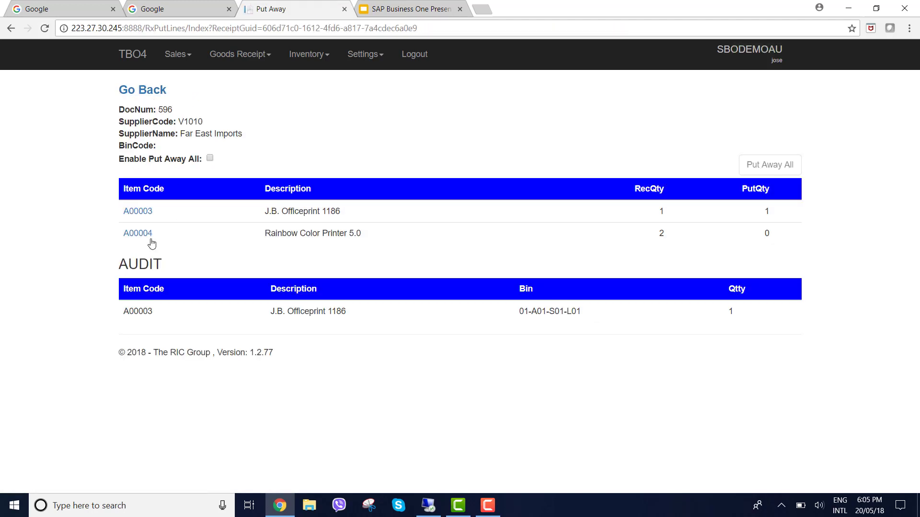
Put away one Rainbow Color Printer 5.0 into bin 01-A01-S01-L01.
{"action": "left_click", "coordinate": [146, 234]}
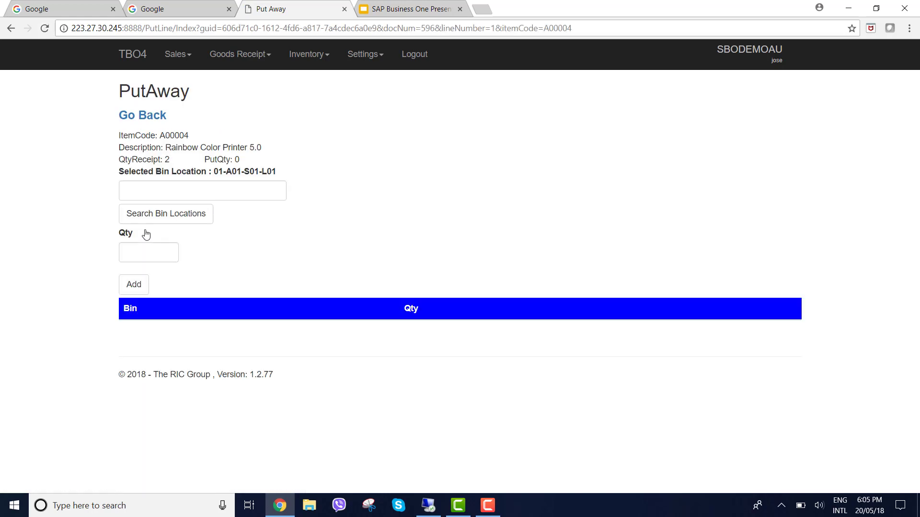
{"action": "left_click", "coordinate": [144, 246]}
{"action": "type", "text": "1"}
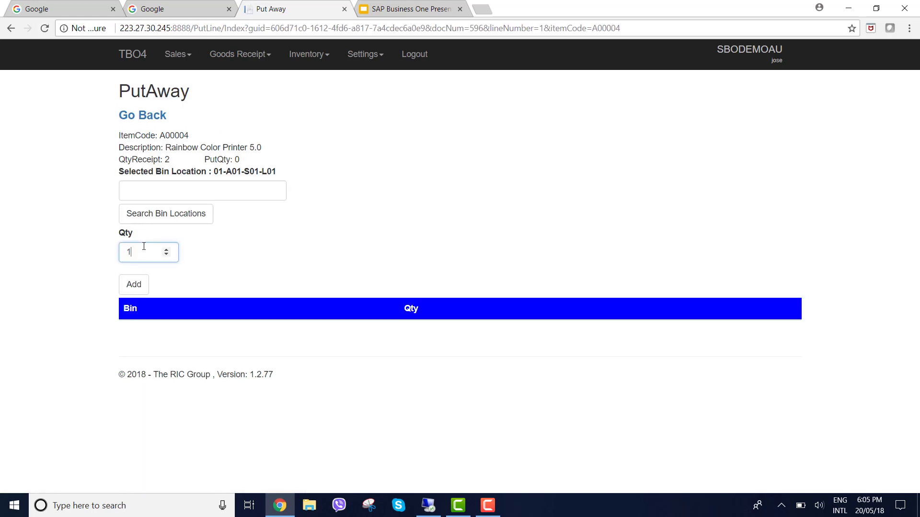
{"action": "left_click", "coordinate": [130, 284]}
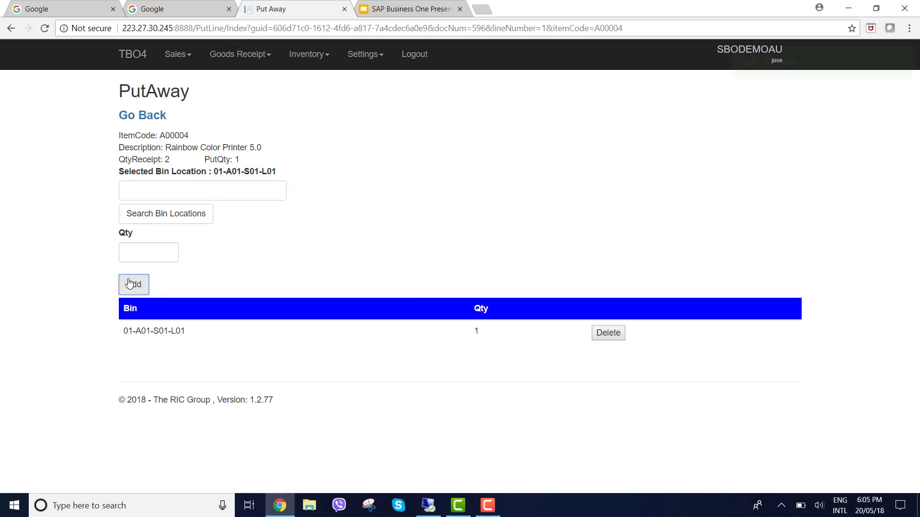
Put the second Rainbow printer into bin 01-A01-S01-L02, found by searching '01-a'.
{"action": "left_click", "coordinate": [162, 191]}
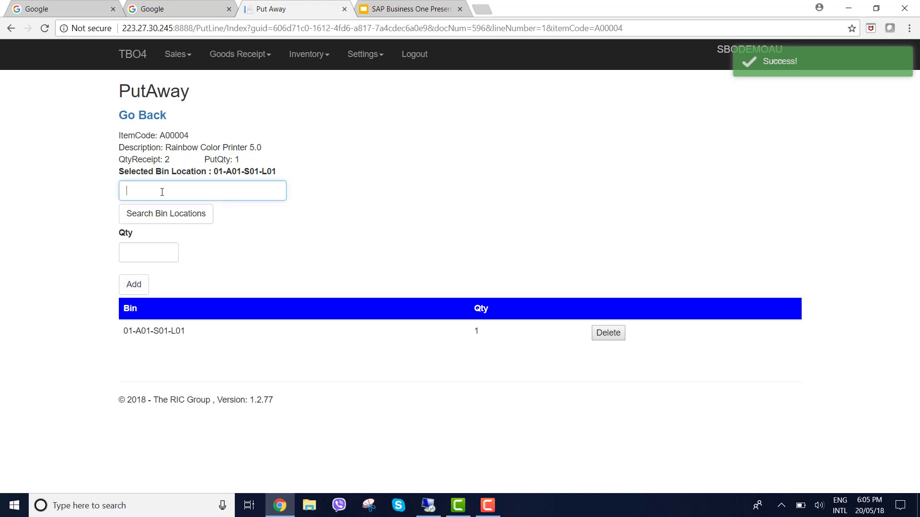
{"action": "type", "text": "01-a"}
{"action": "left_click", "coordinate": [164, 214]}
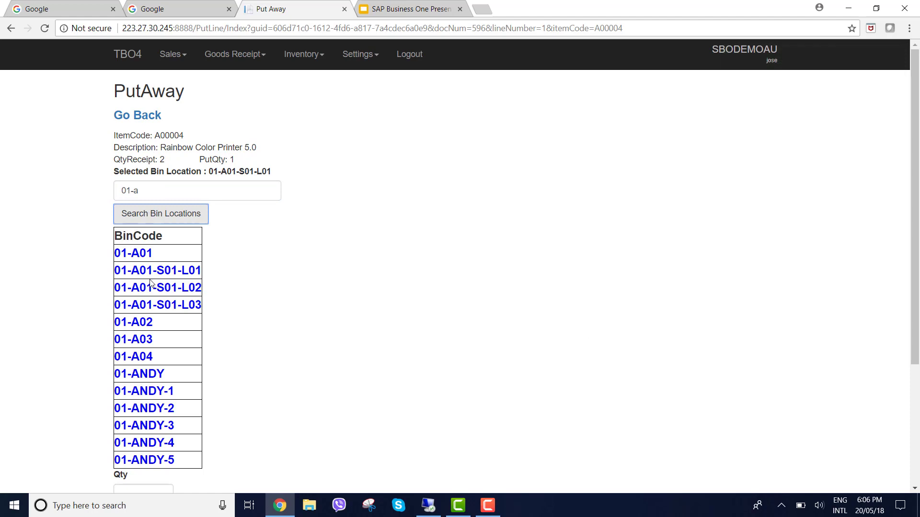
{"action": "left_click", "coordinate": [150, 291]}
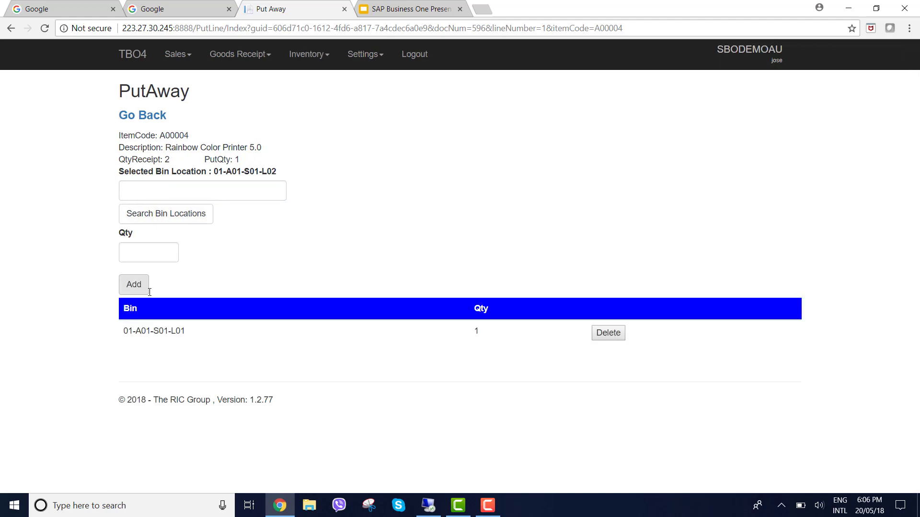
{"action": "left_click", "coordinate": [147, 256]}
{"action": "type", "text": "1"}
{"action": "left_click", "coordinate": [137, 284]}
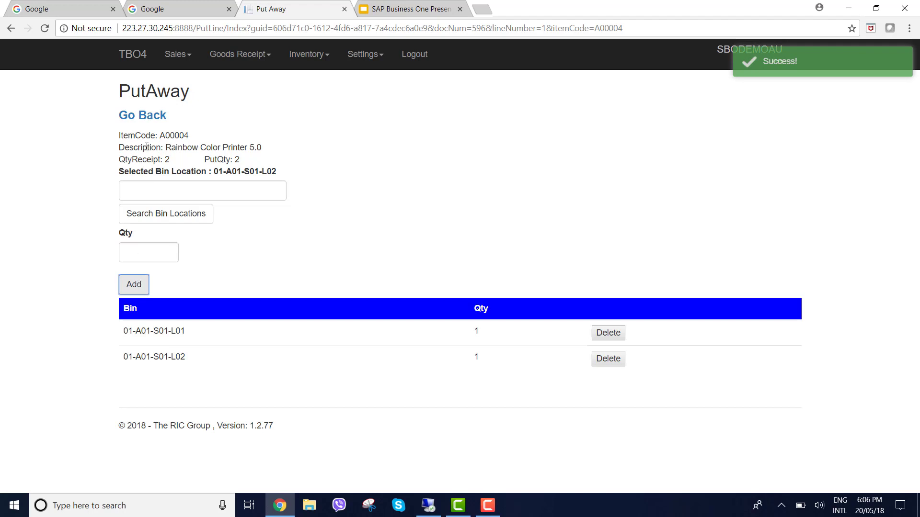
{"action": "left_click", "coordinate": [154, 118]}
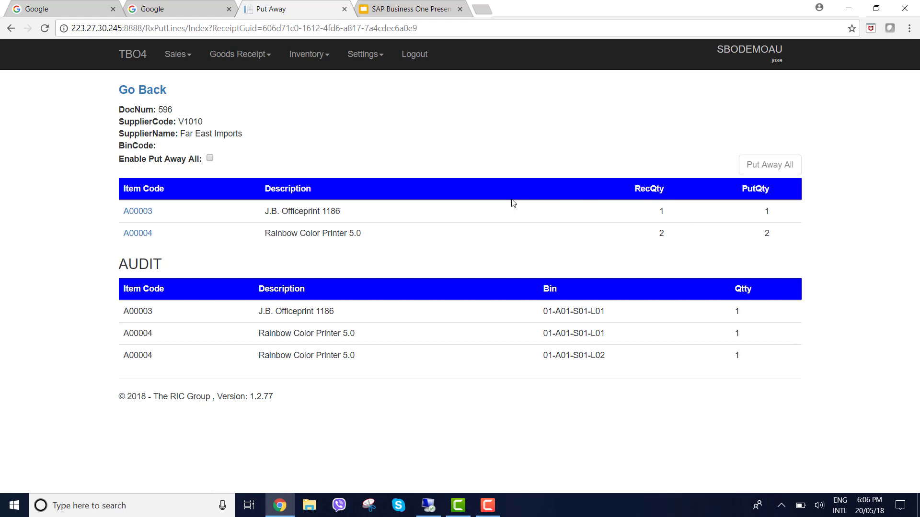
Mark put-away receipt 596 complete in TBO4, then switch back to SAP Business One.
{"action": "left_click", "coordinate": [131, 89]}
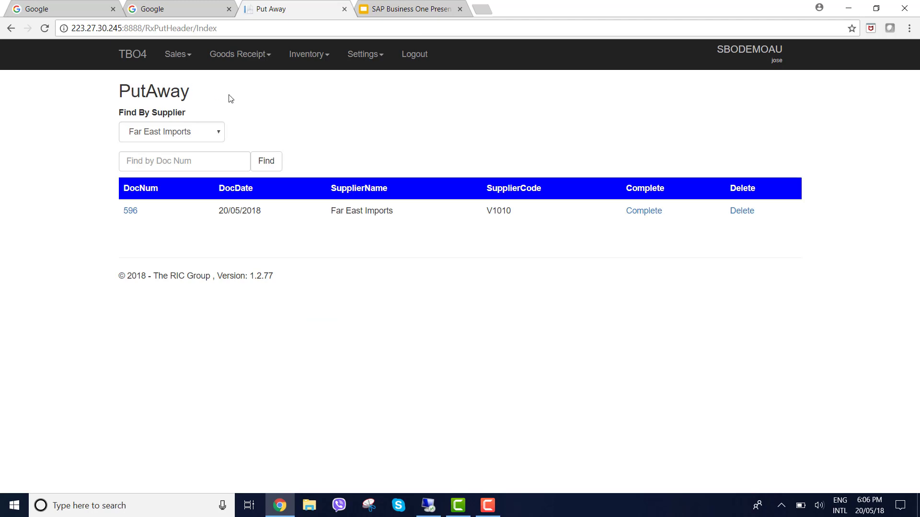
{"action": "left_click", "coordinate": [648, 212]}
{"action": "left_click", "coordinate": [521, 99]}
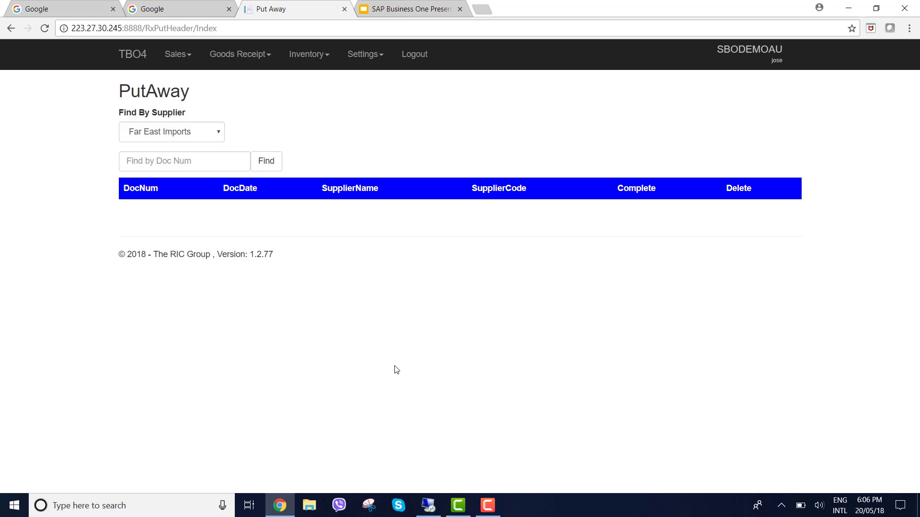
{"action": "left_click", "coordinate": [428, 504]}
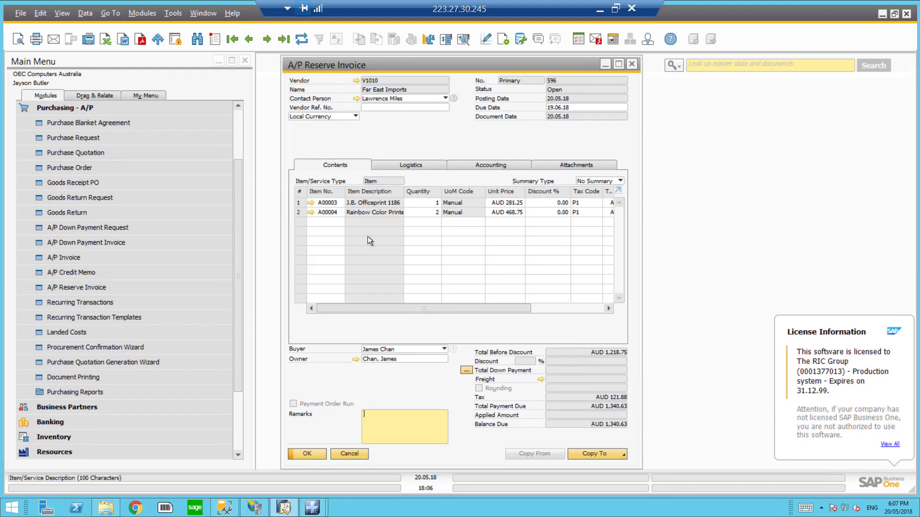
Refresh Reserve Invoice 596 and open its Relationship Map.
{"action": "left_click", "coordinate": [300, 30]}
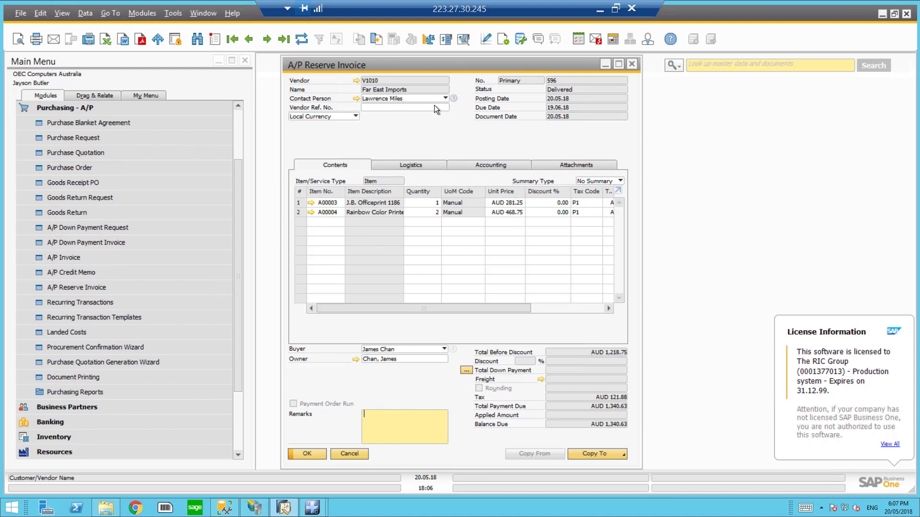
{"action": "right_click", "coordinate": [424, 128]}
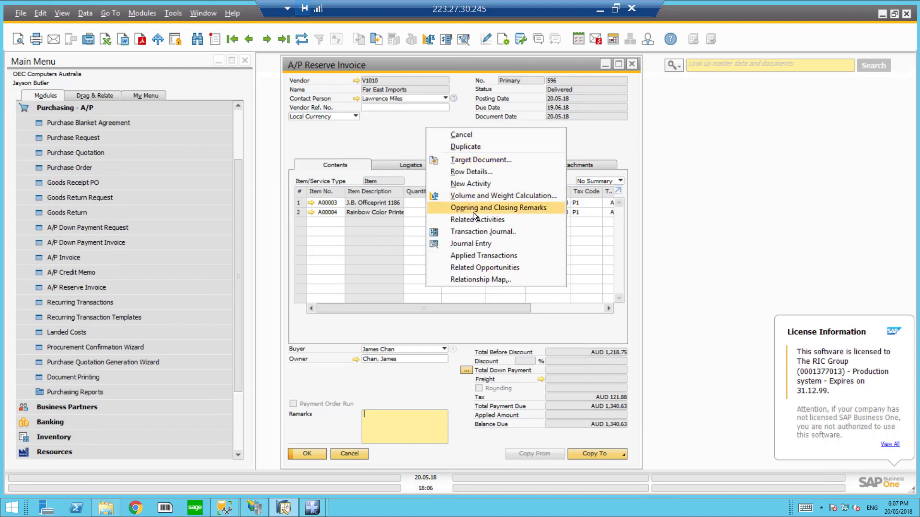
{"action": "left_click", "coordinate": [467, 280]}
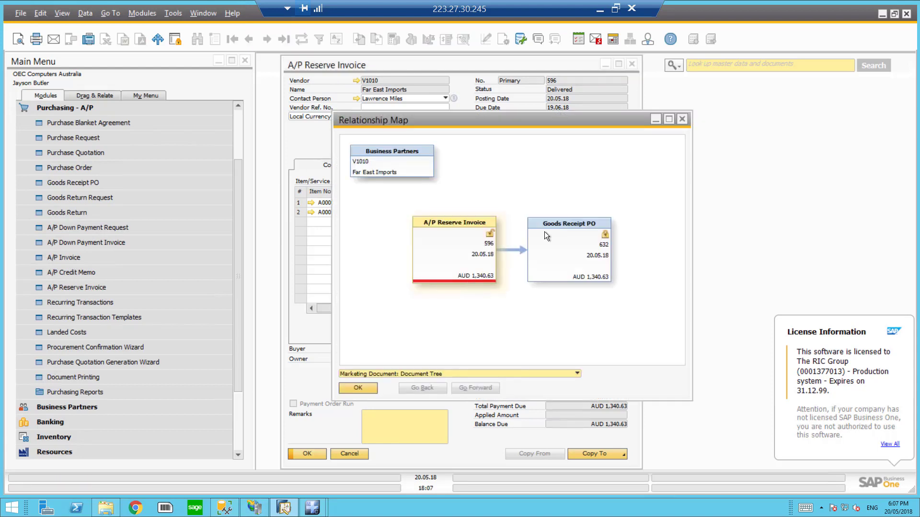
Check Goods Receipt PO 632 shows bins 01-A01-S01-L01 and 01-A01-S01-L02, then minimize SAP.
{"action": "left_click", "coordinate": [538, 226]}
{"action": "double_click", "coordinate": [539, 225]}
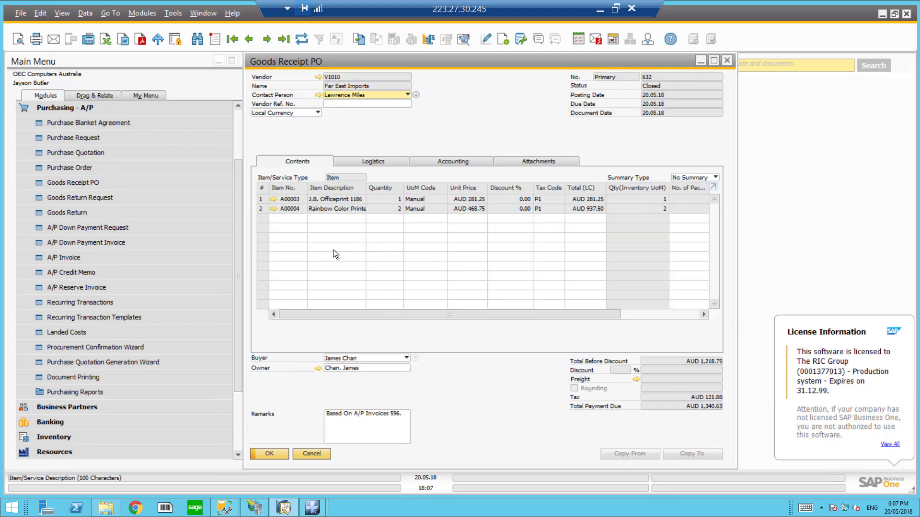
{"action": "left_click_drag", "start_coordinate": [542, 314], "coordinate": [620, 314]}
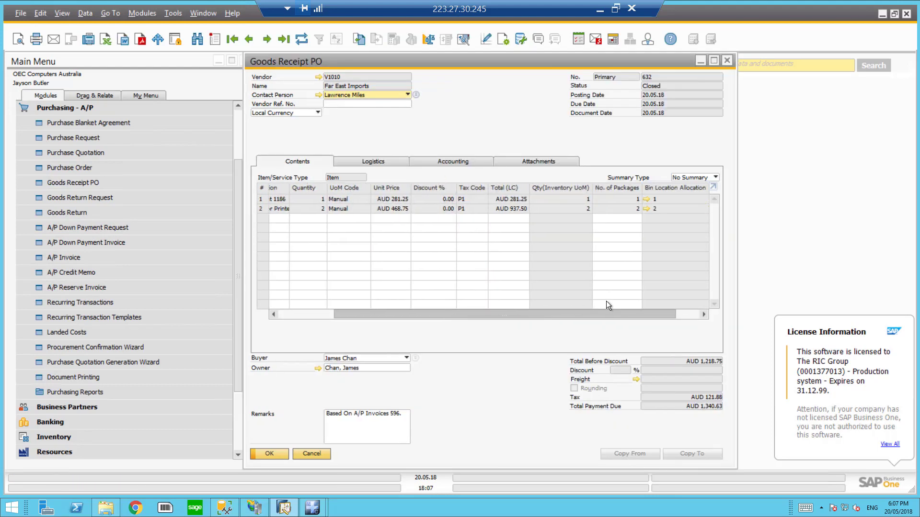
{"action": "left_click", "coordinate": [623, 209]}
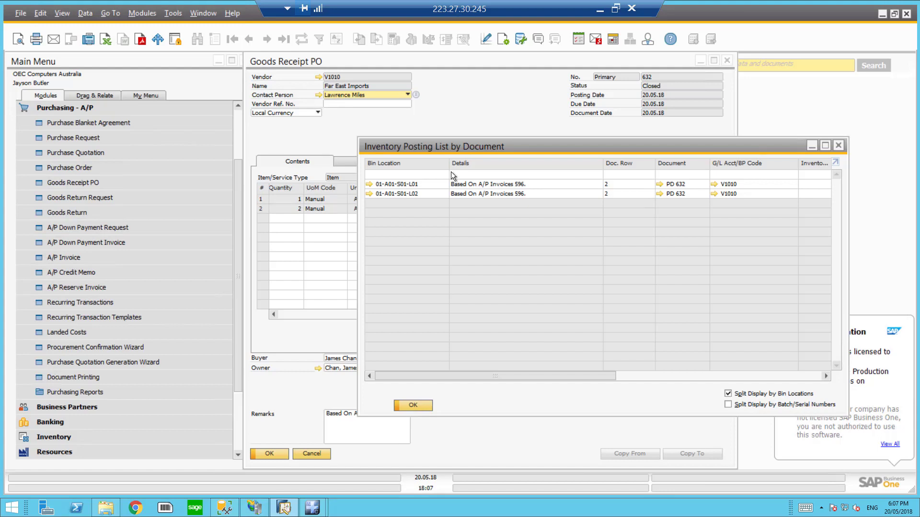
{"action": "left_click", "coordinate": [413, 405]}
{"action": "left_click", "coordinate": [599, 10]}
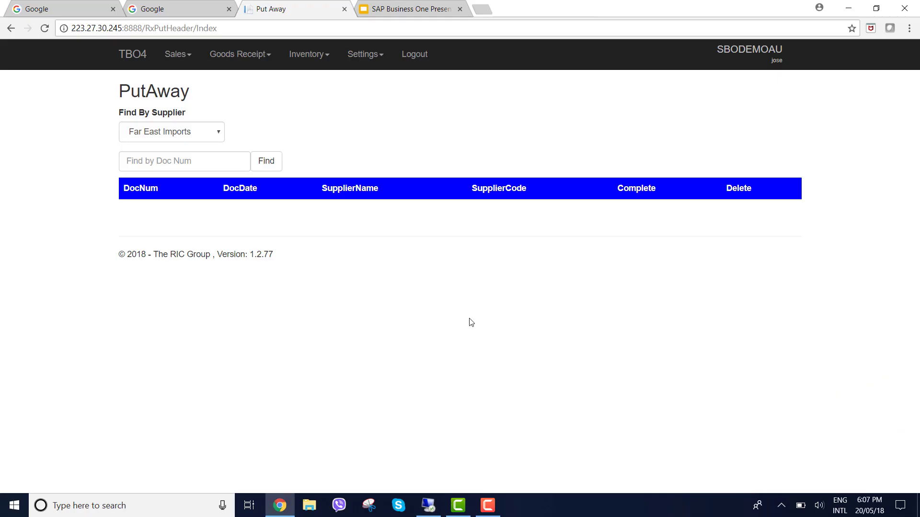
Go to the TBO4 home page, then bring the SAP Business One presentation tab forward.
{"action": "left_click", "coordinate": [146, 51]}
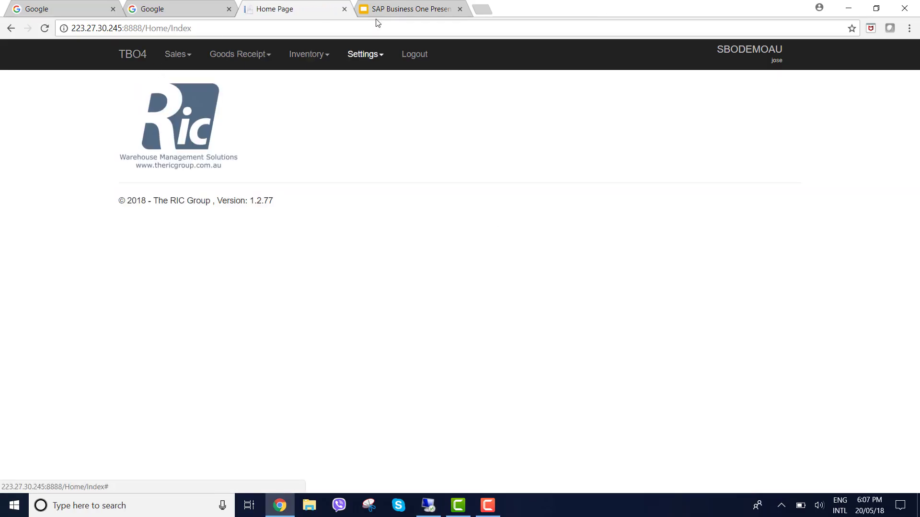
{"action": "left_click", "coordinate": [396, 4]}
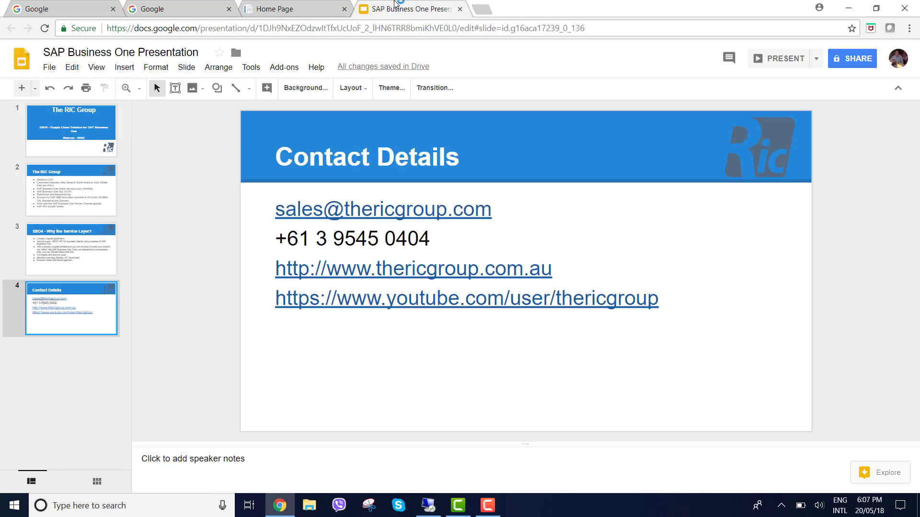